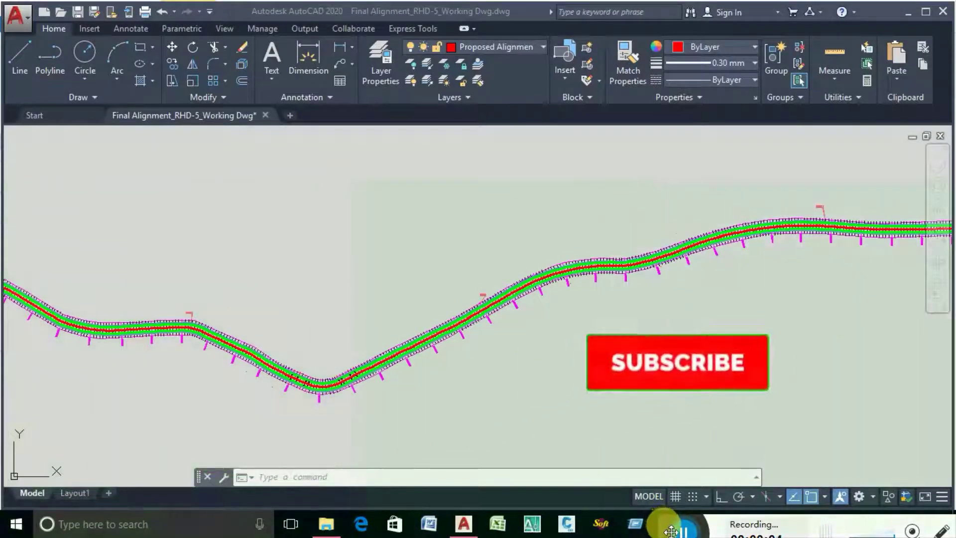
Step: Examine the road alignment in model space along its length, including the crossfall percentage labels around the bend near CH=2+700
scroll(381, 384, "down", 3)
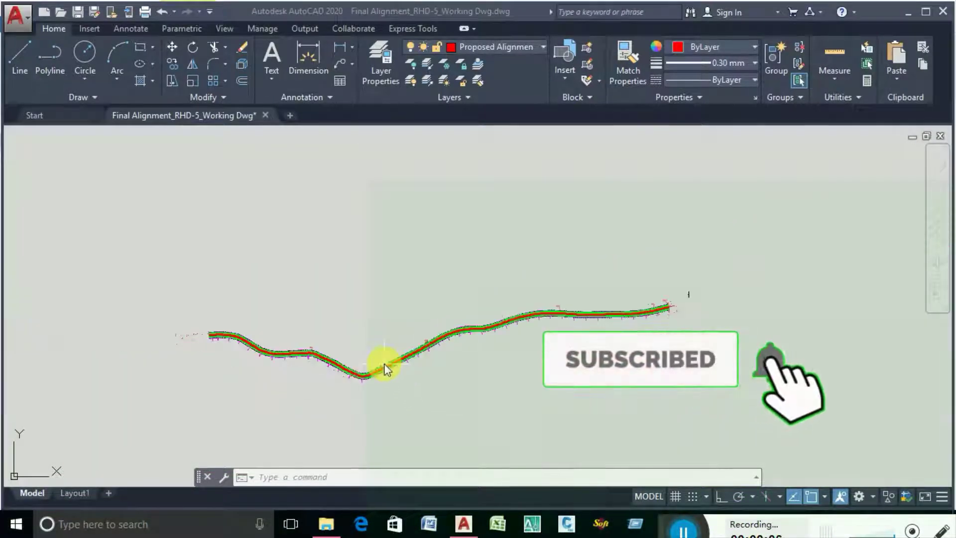
scroll(362, 379, "up", 4)
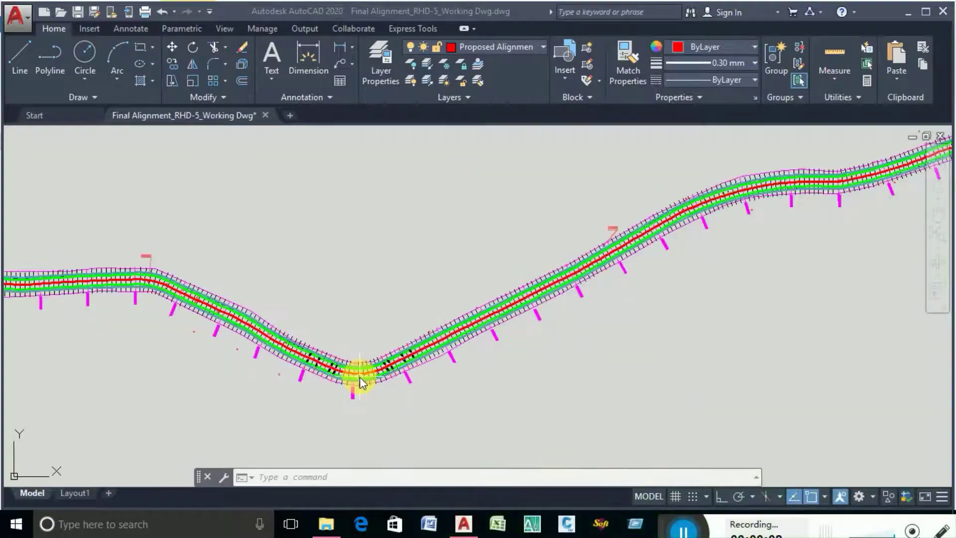
scroll(363, 379, "up", 3)
scroll(333, 334, "down", 2)
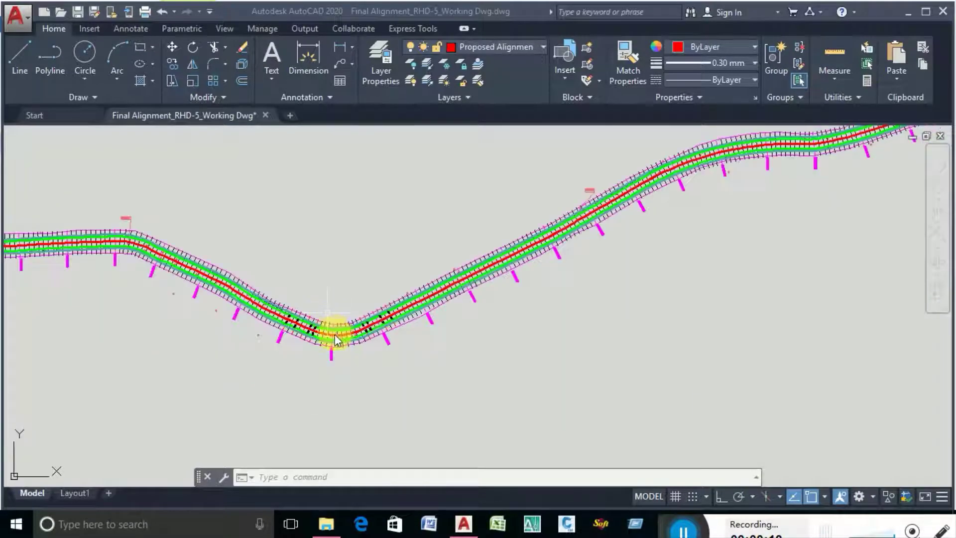
scroll(319, 335, "up", 4)
scroll(253, 310, "up", 3)
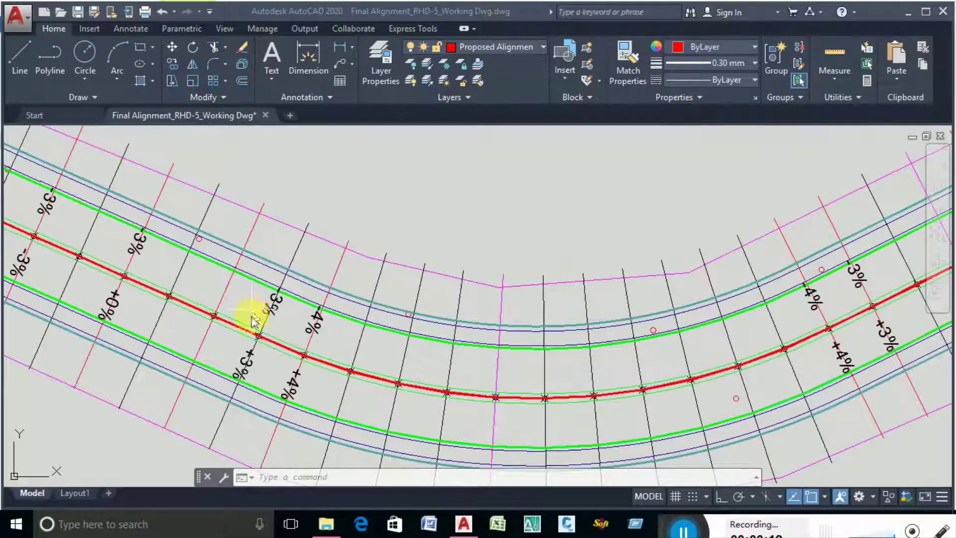
scroll(278, 311, "up", 3)
scroll(278, 309, "down", 3)
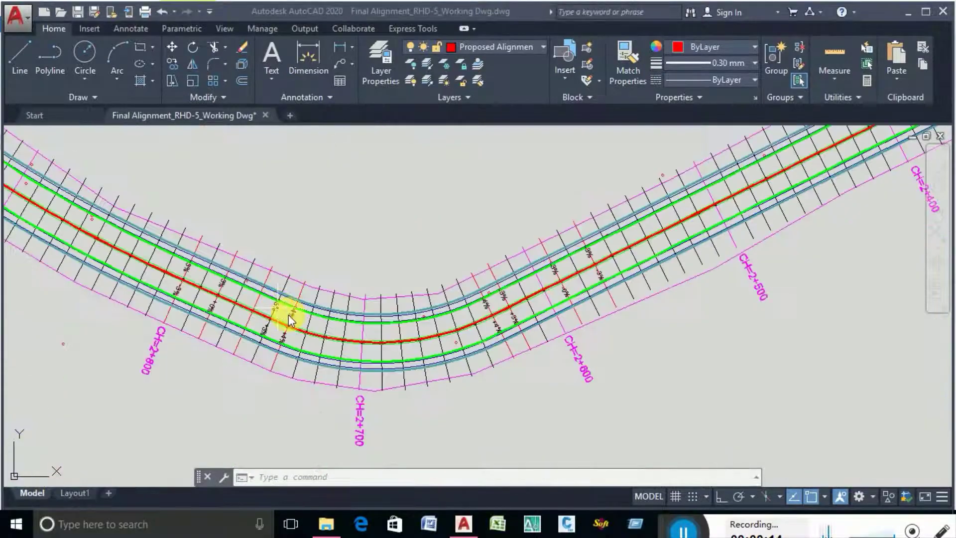
scroll(291, 319, "up", 3)
scroll(294, 329, "down", 7)
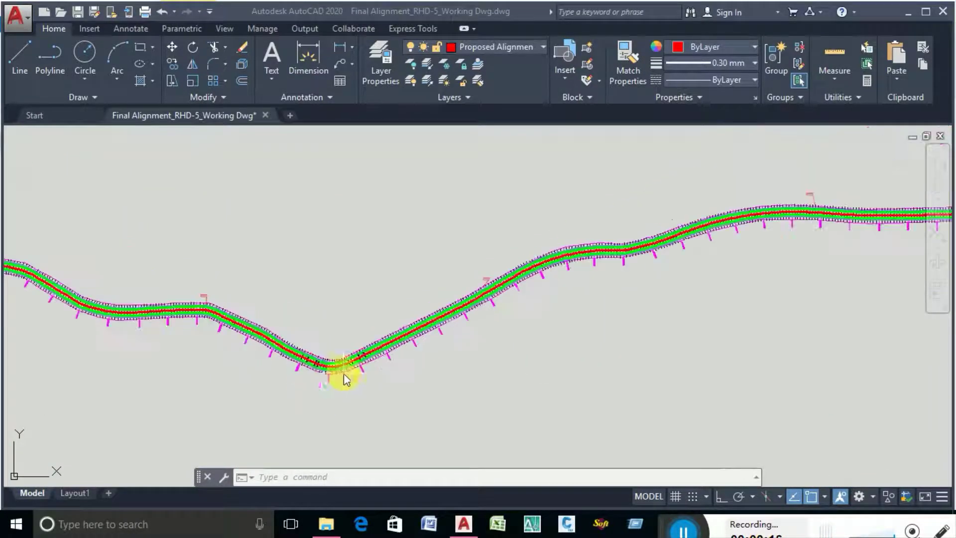
scroll(267, 327, "down", 2)
scroll(220, 404, "up", 5)
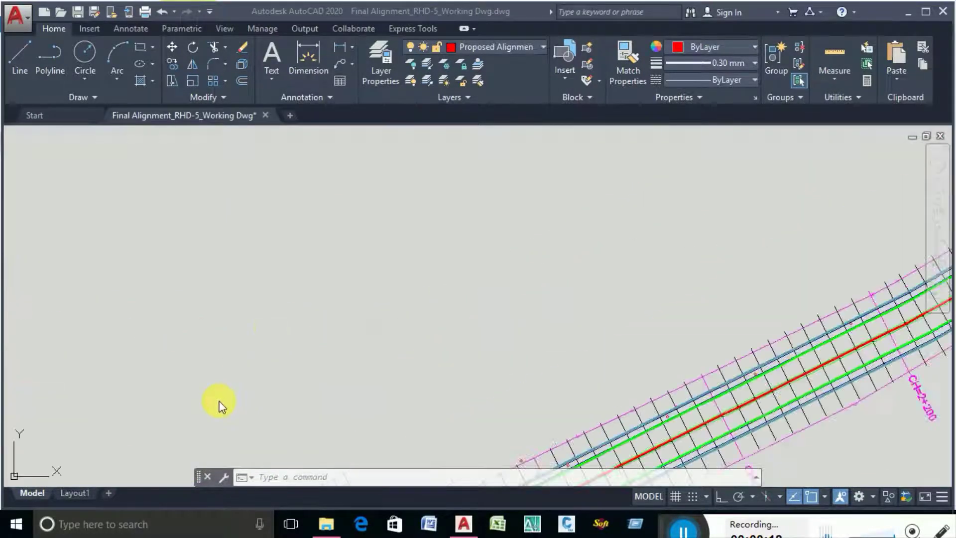
scroll(282, 382, "down", 4)
scroll(281, 384, "up", 6)
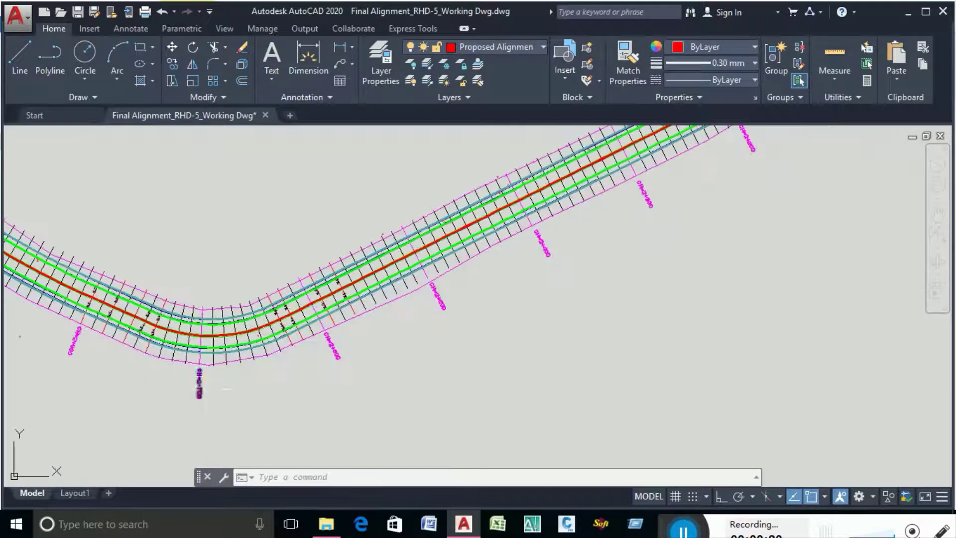
scroll(213, 354, "down", 4)
scroll(182, 341, "down", 4)
middle_click_drag(671, 253, 443, 315)
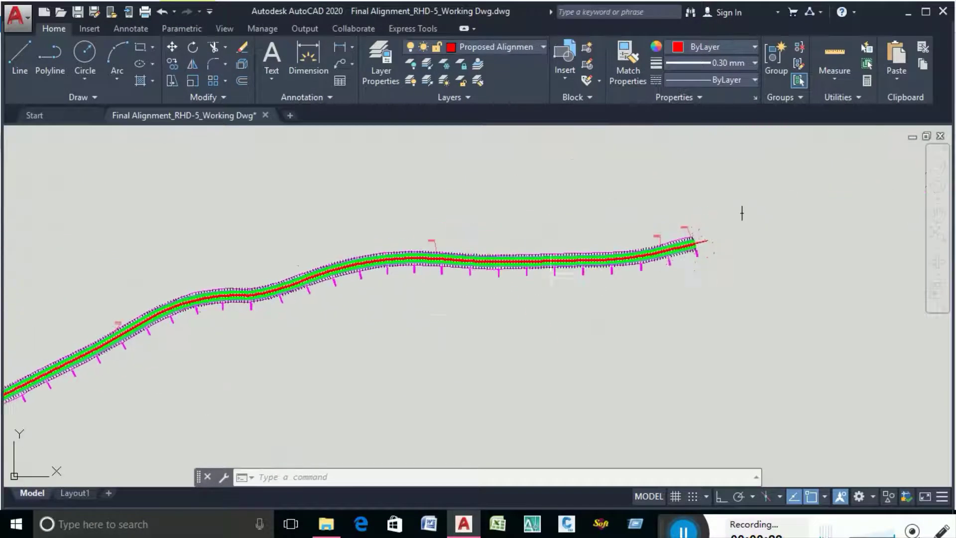
scroll(666, 256, "down", 2)
middle_click_drag(665, 256, 784, 207)
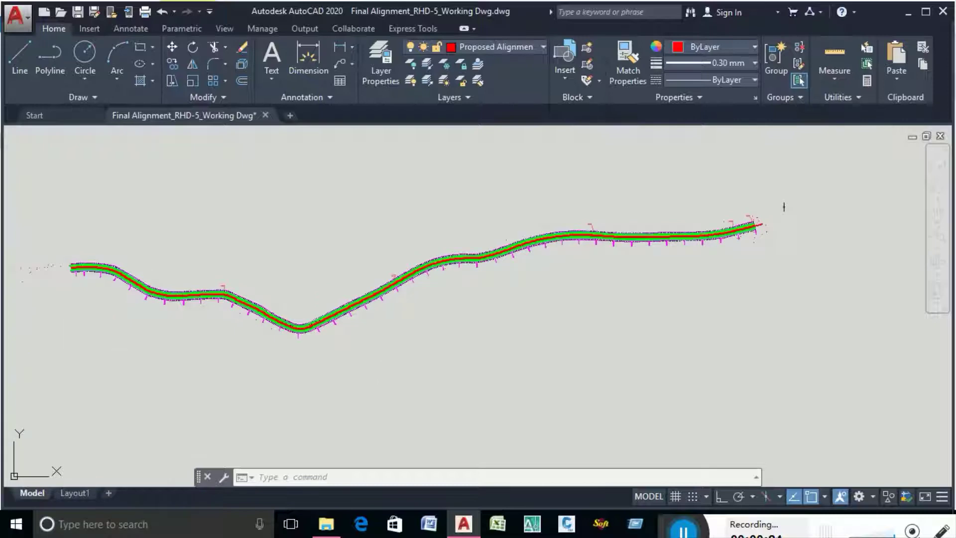
scroll(214, 306, "up", 6)
scroll(212, 308, "down", 5)
scroll(176, 342, "up", 1)
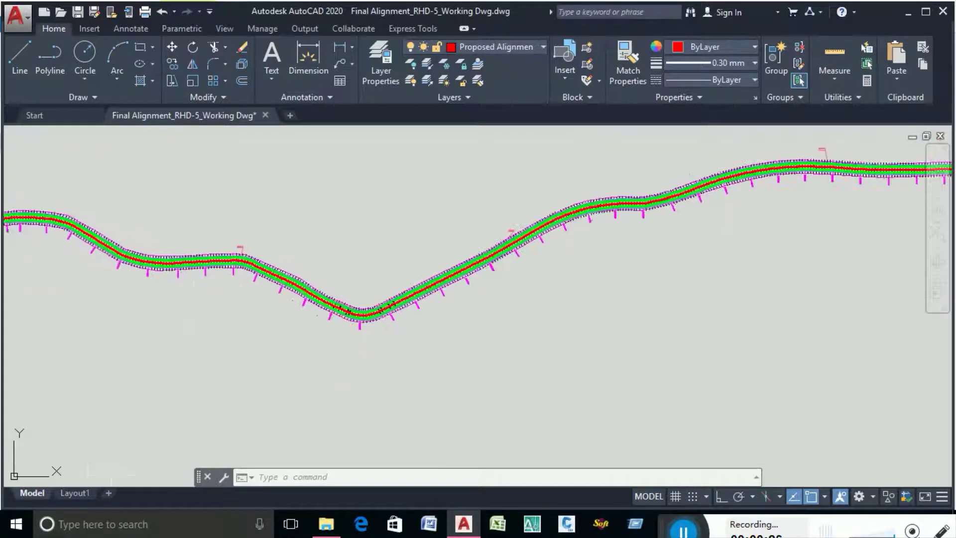
Step: Open Layout1 and inspect the Digital Topography Survey sheet showing the road alignment
left_click(75, 493)
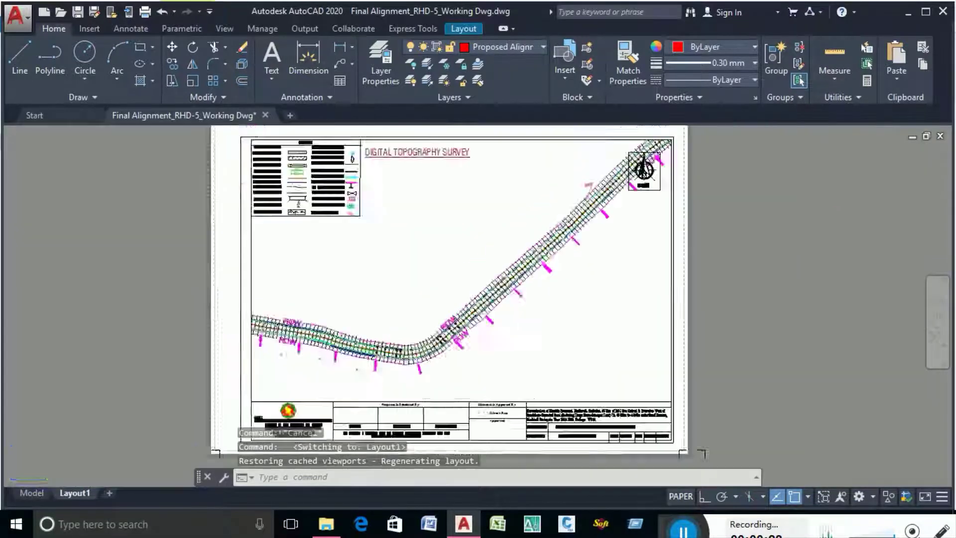
scroll(520, 323, "down", 2)
scroll(450, 324, "up", 2)
middle_click_drag(514, 331, 476, 338)
scroll(468, 322, "down", 2)
scroll(476, 324, "up", 4)
scroll(491, 264, "down", 2)
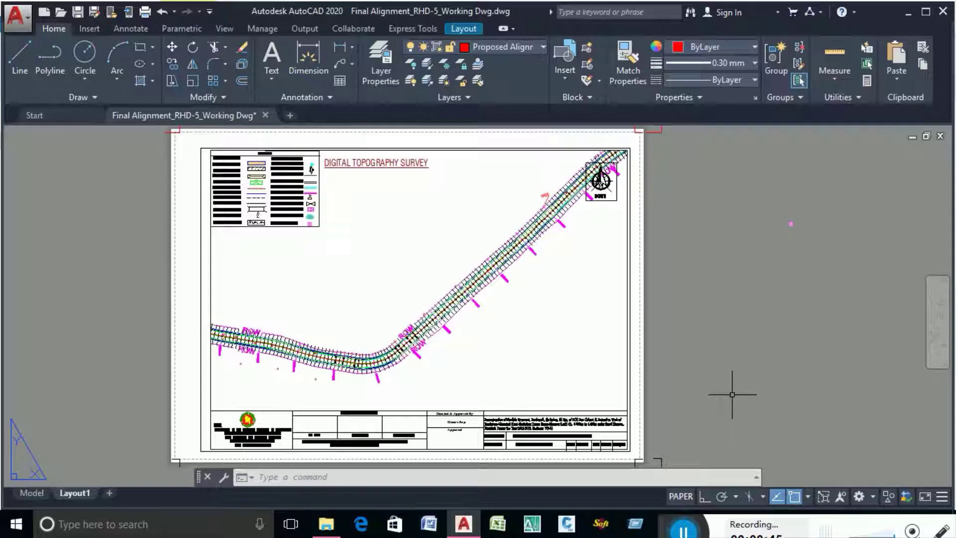
Step: Activate model space inside the layout viewport and position the diagonal road section across the sheet frame
type("ms")
key("Return")
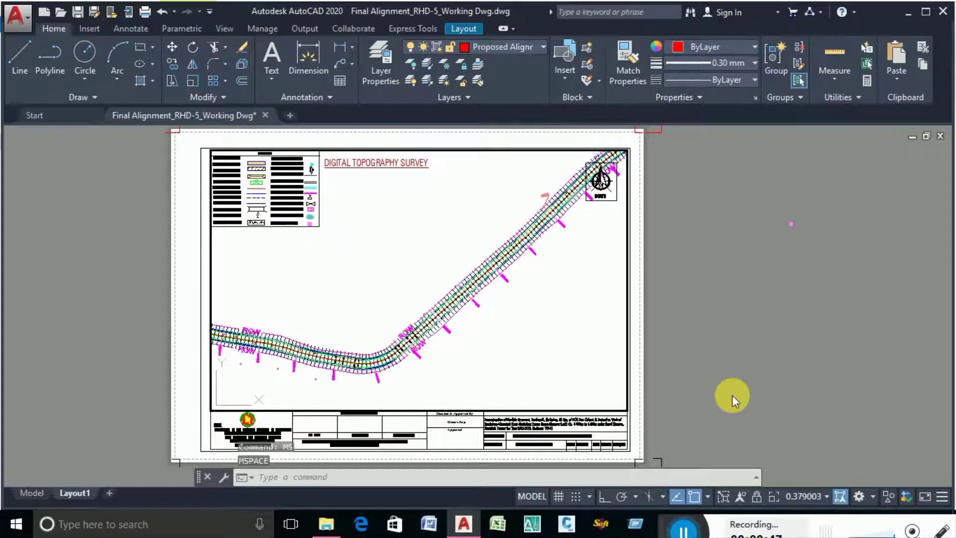
scroll(412, 269, "down", 5)
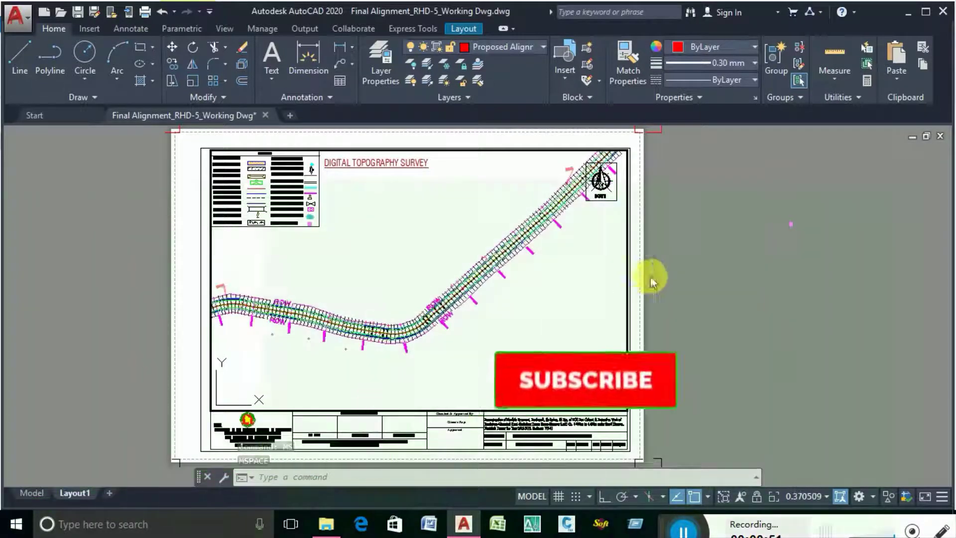
scroll(360, 321, "up", 2)
middle_click_drag(317, 320, 517, 282)
scroll(442, 303, "up", 2)
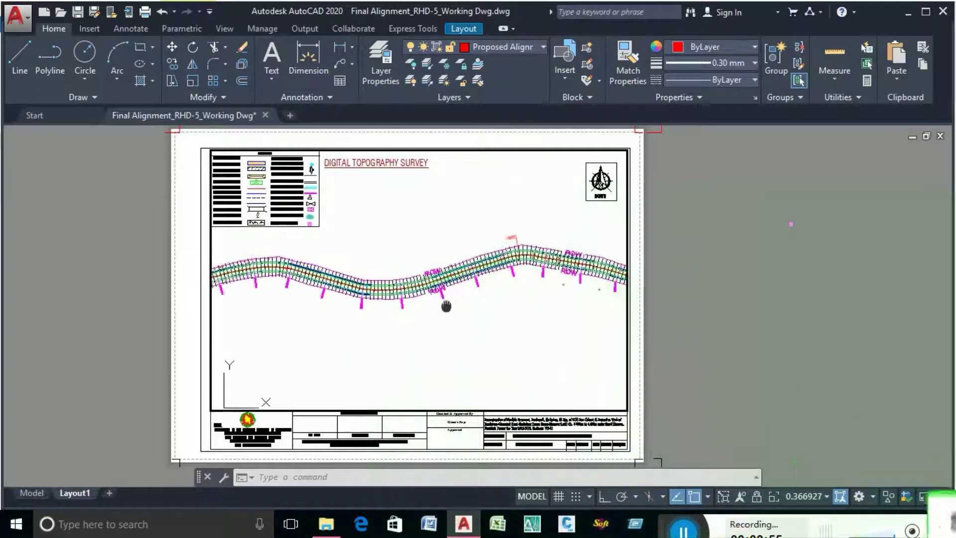
middle_click_drag(447, 303, 474, 325)
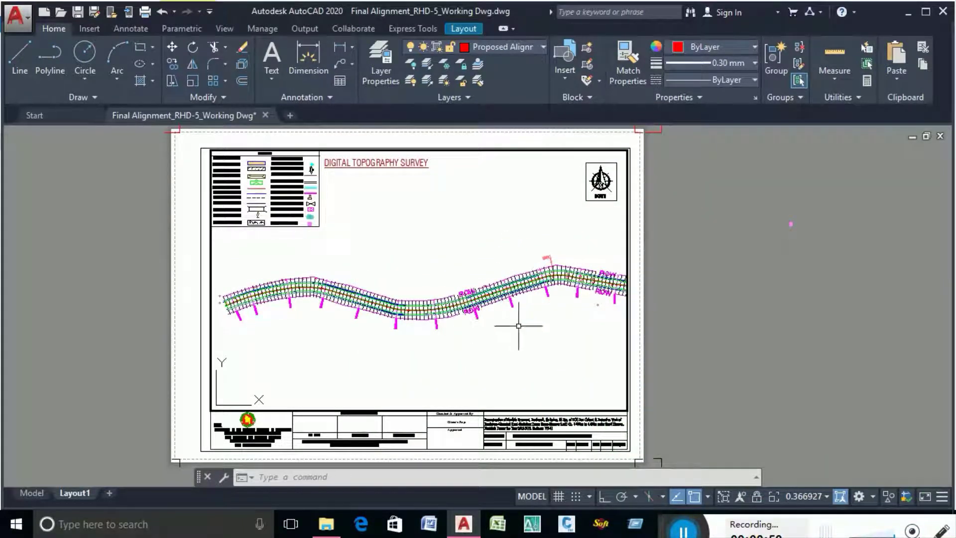
mouse_move(518, 326)
middle_mouse_down()
mouse_move(246, 333)
mouse_move(203, 348)
mouse_move(167, 376)
mouse_move(178, 383)
middle_mouse_up()
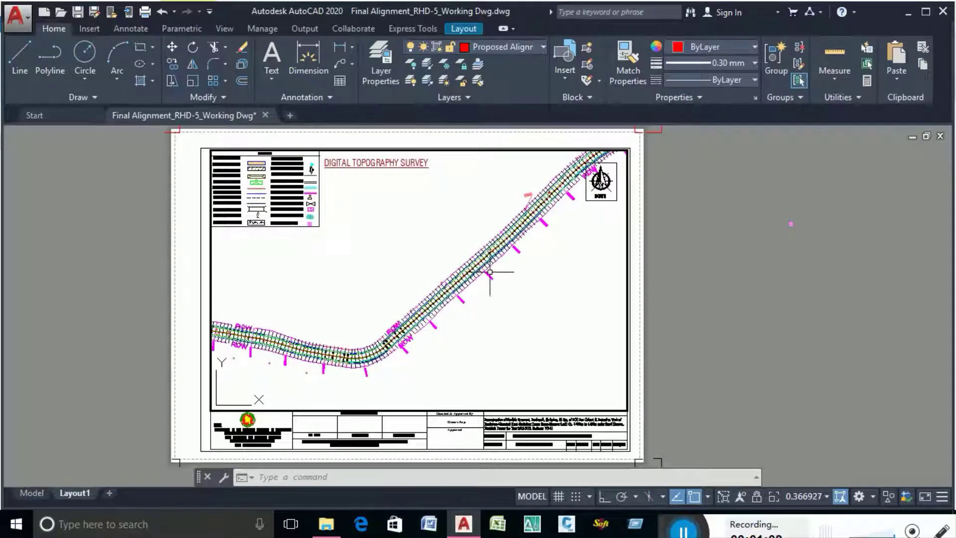
mouse_move(454, 339)
middle_mouse_down()
mouse_move(513, 292)
mouse_move(453, 277)
mouse_move(369, 284)
mouse_move(360, 302)
mouse_move(370, 323)
middle_mouse_up()
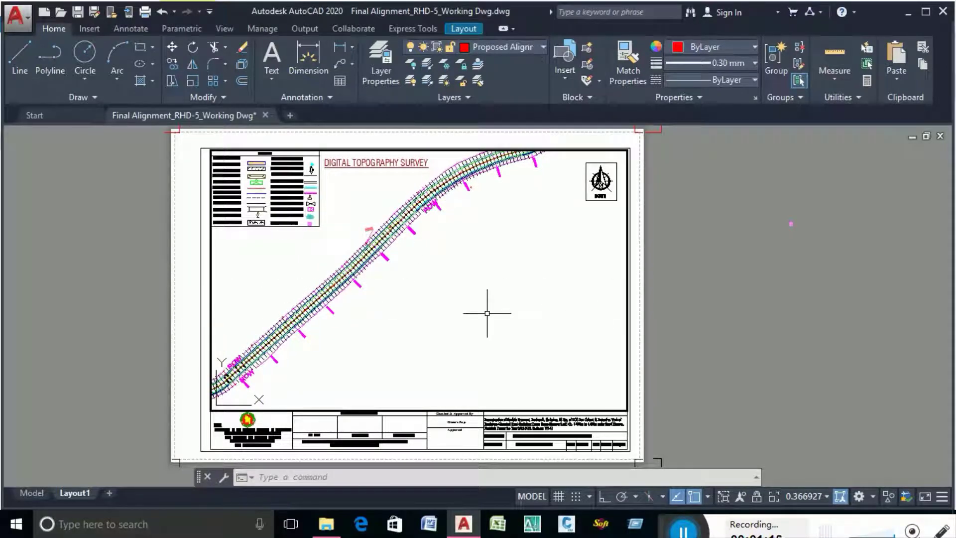
Step: Define a new UCS with its origin at the lower end of the diagonal road section and its X-axis along the road
left_click(385, 476)
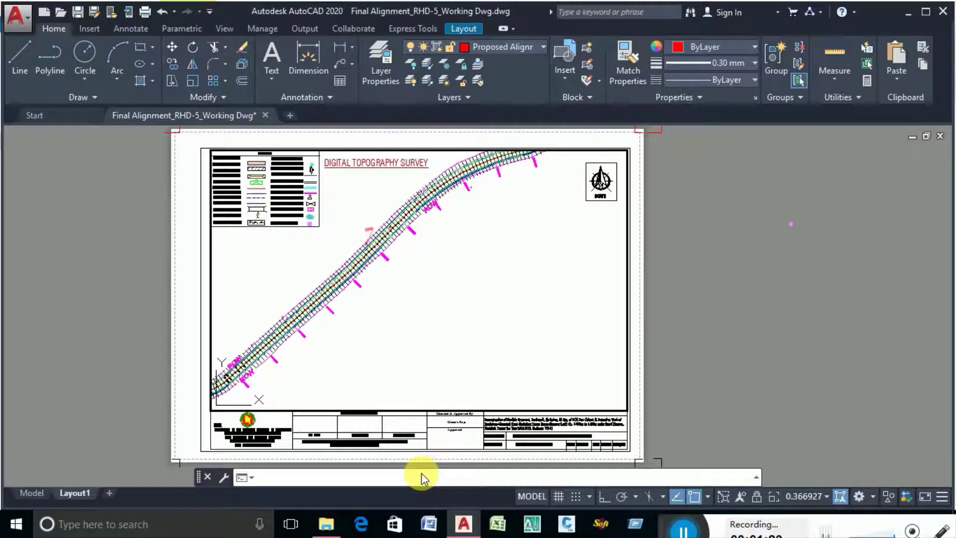
type("ucs")
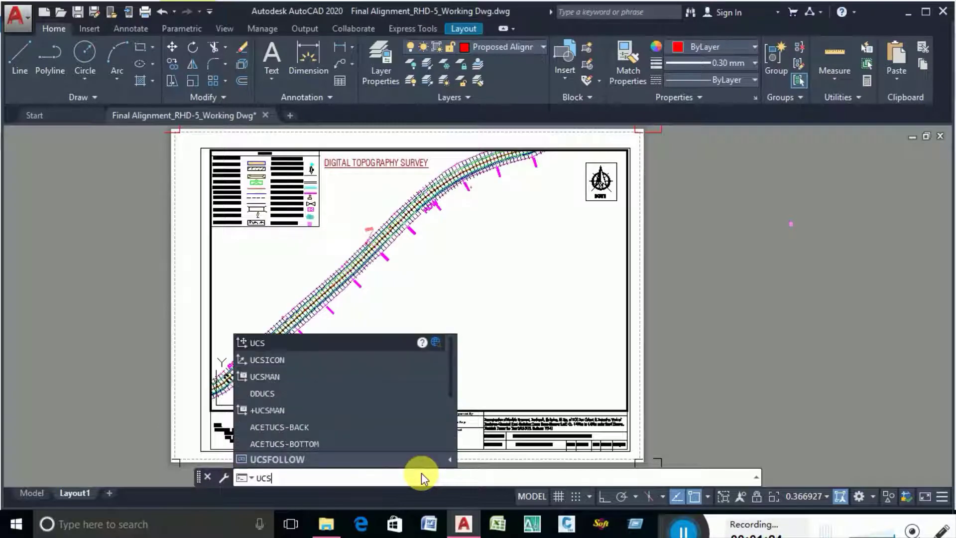
key("Return")
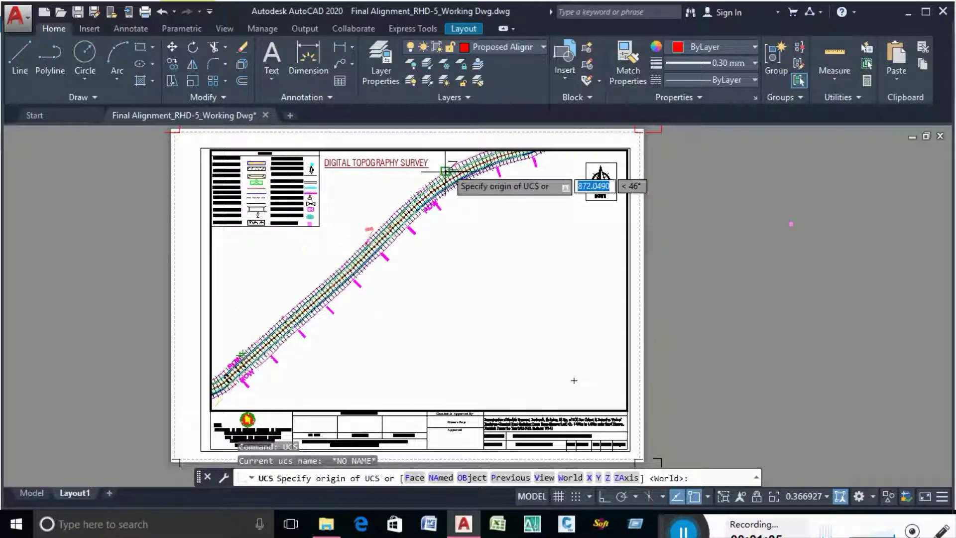
left_click(224, 371)
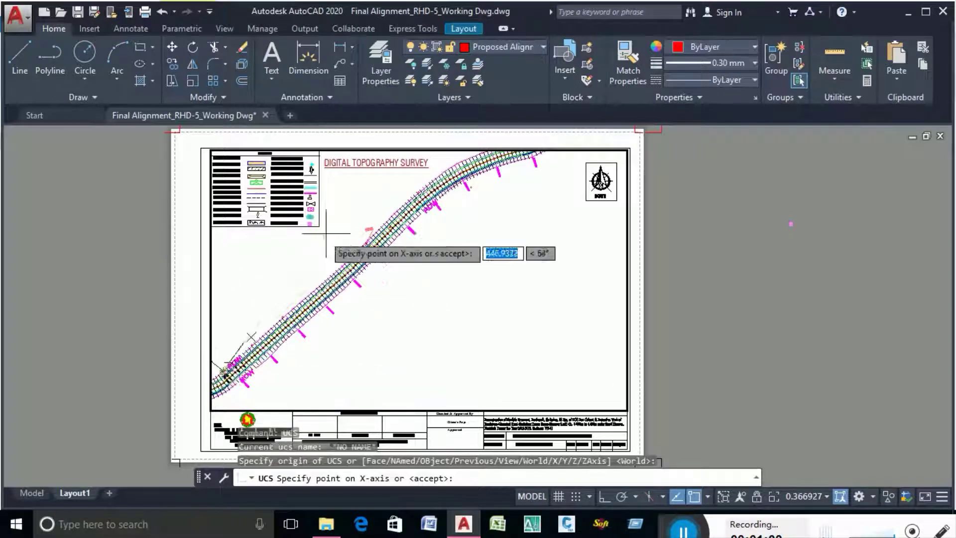
left_click(456, 164)
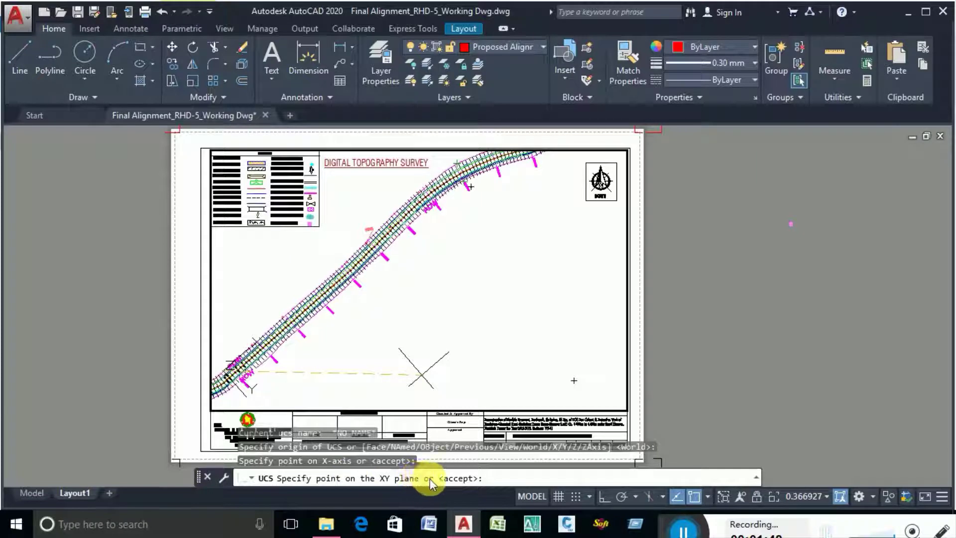
left_click(461, 374)
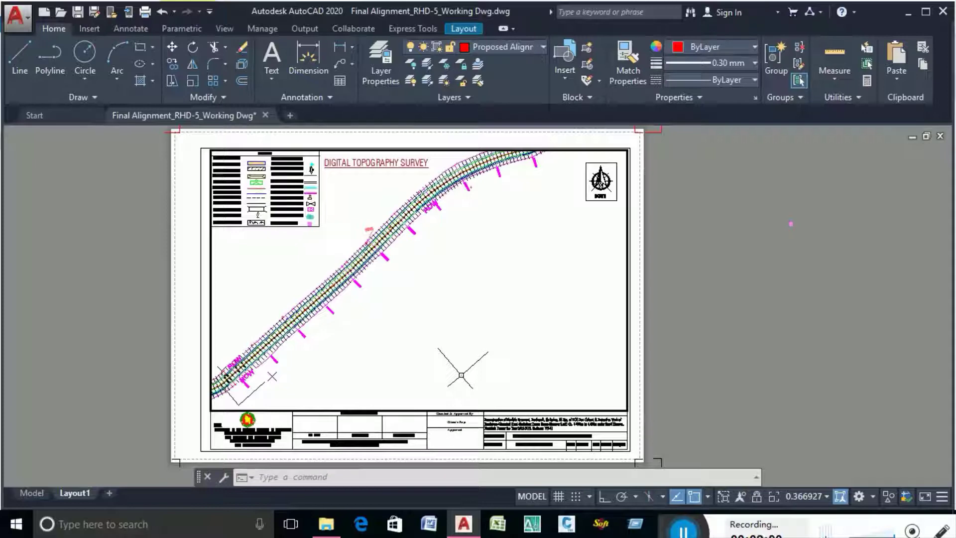
Step: Rotate the viewport to the plan view of the current UCS
type("PLAN")
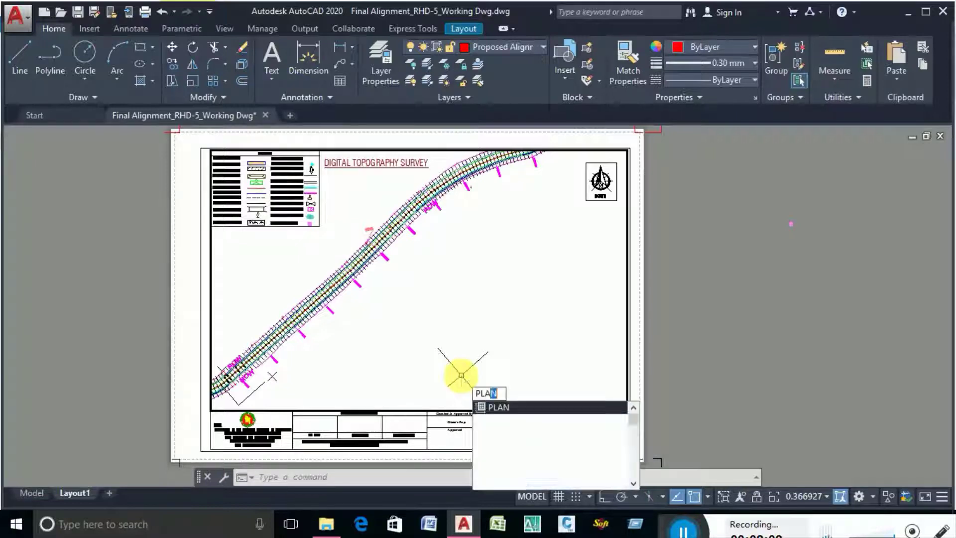
key("Return")
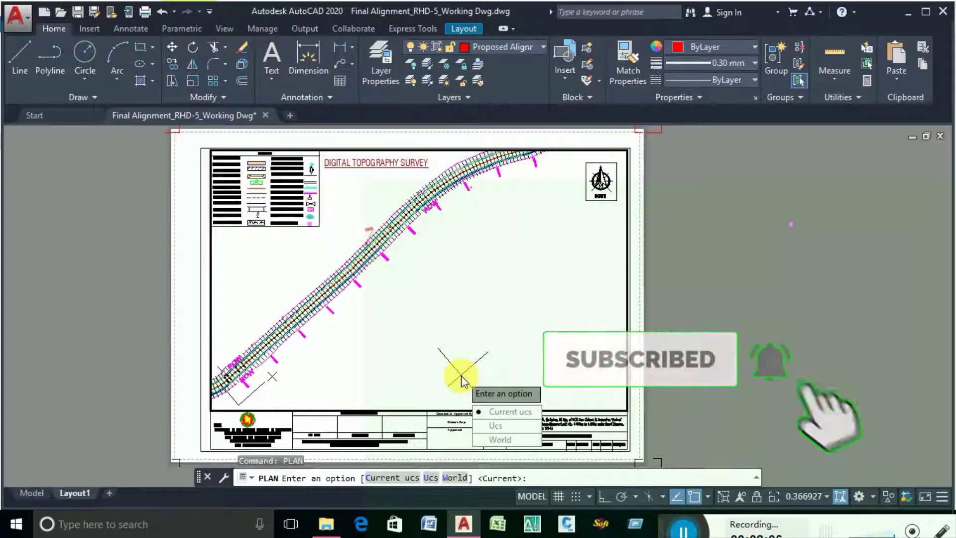
left_click(503, 413)
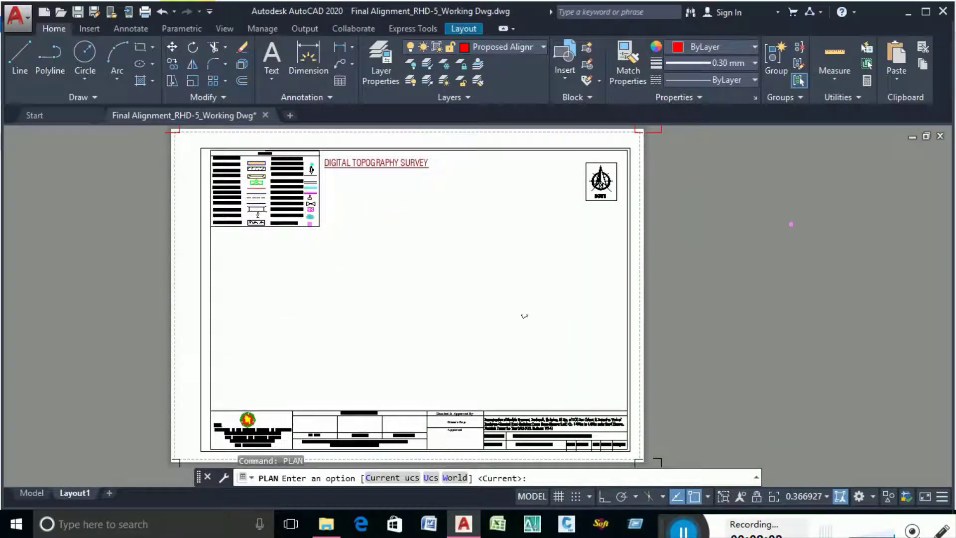
Step: Examine the rotated alignment inside the viewport, checking the curves, cross lines and chainage labels along the road
scroll(440, 348, "up", 5)
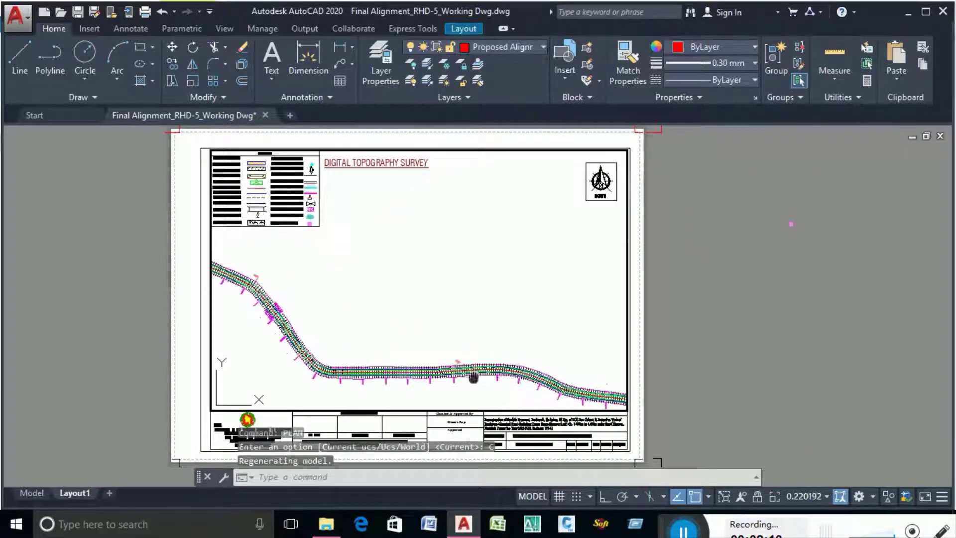
scroll(402, 292, "up", 10)
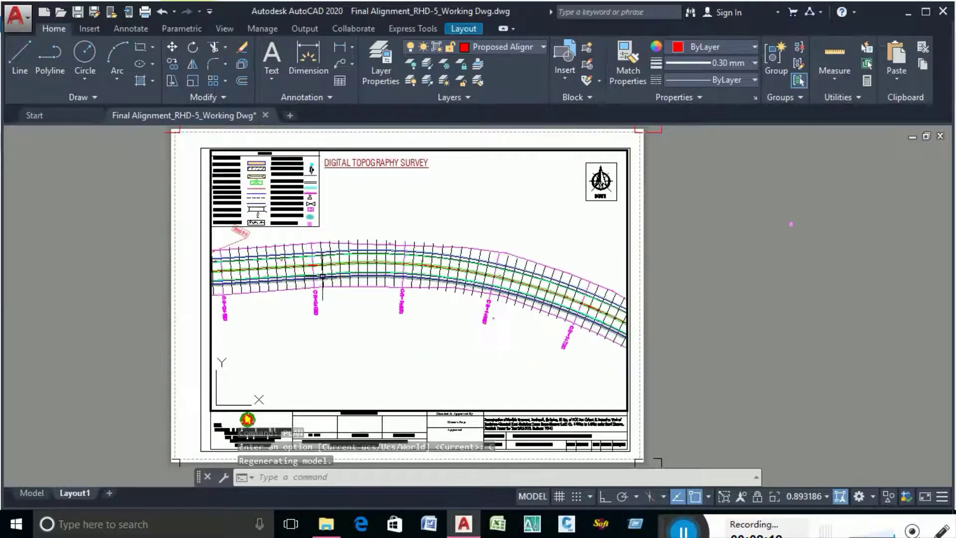
middle_click_drag(403, 292, 465, 301)
middle_click_drag(359, 321, 546, 323)
scroll(537, 335, "down", 6)
middle_click_drag(400, 289, 470, 353)
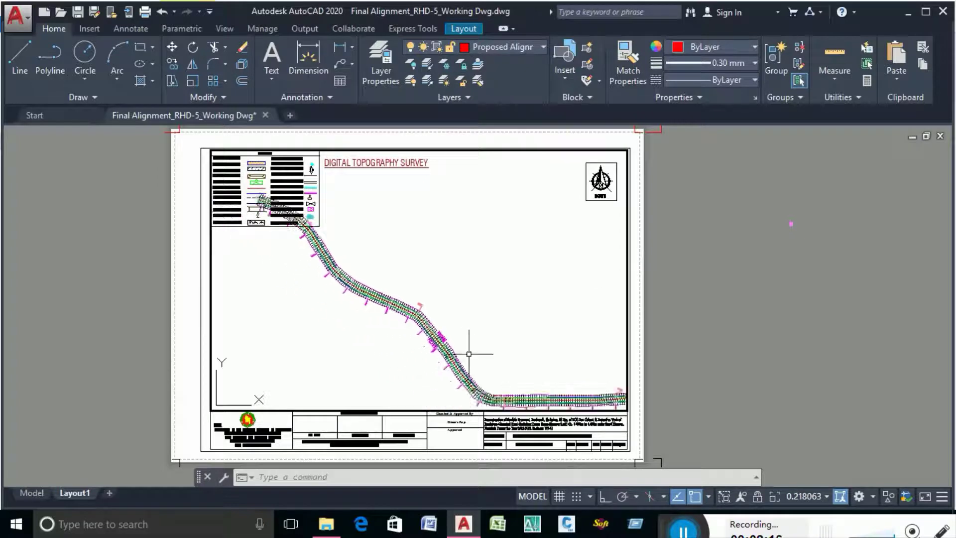
scroll(469, 352, "down", 4)
scroll(427, 338, "up", 4)
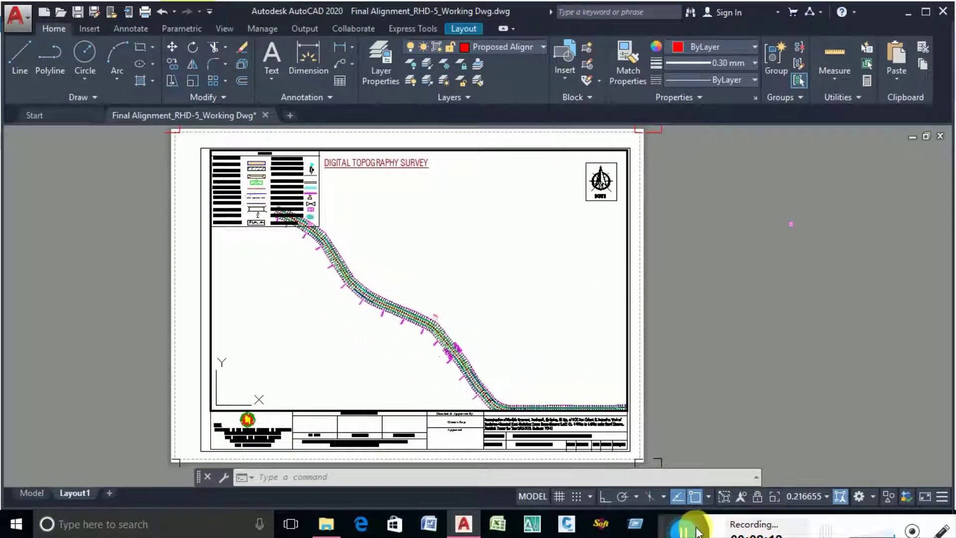
scroll(434, 348, "up", 6)
middle_click_drag(433, 347, 395, 359)
scroll(419, 323, "down", 1)
scroll(354, 271, "up", 1)
scroll(414, 311, "up", 1)
scroll(412, 312, "down", 2)
scroll(338, 302, "up", 2)
scroll(344, 318, "up", 4)
scroll(351, 343, "up", 4)
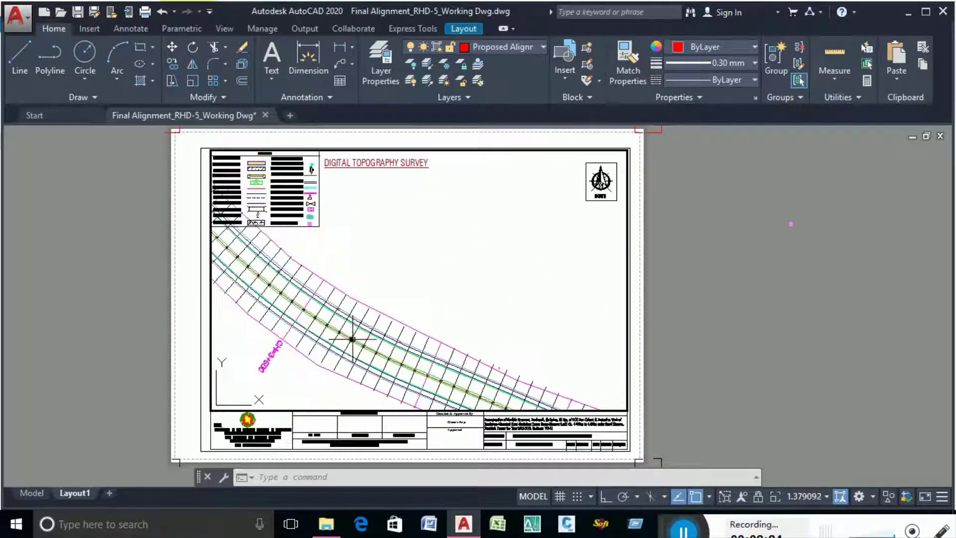
scroll(280, 353, "up", 4)
scroll(279, 361, "down", 3)
scroll(278, 363, "up", 5)
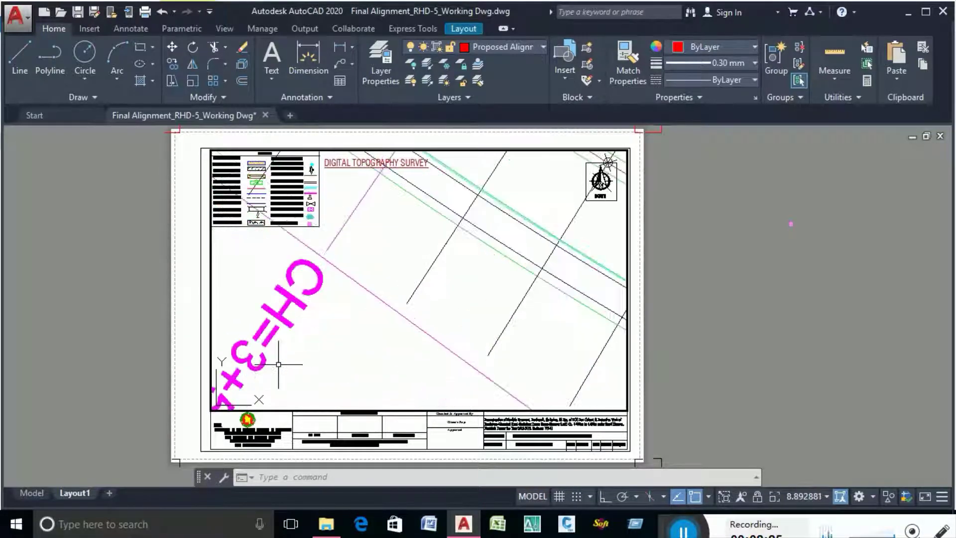
scroll(276, 365, "down", 2)
scroll(275, 365, "down", 4)
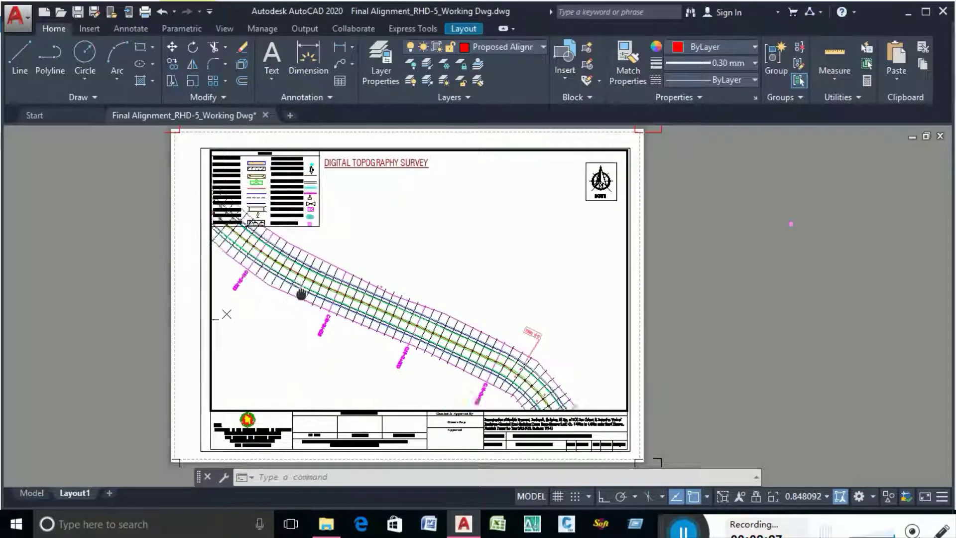
Step: Examine the sloping road section around chainages CH=3+200 and CH=3+300 inside the viewport to judge how far it is from horizontal
scroll(427, 331, "up", 3)
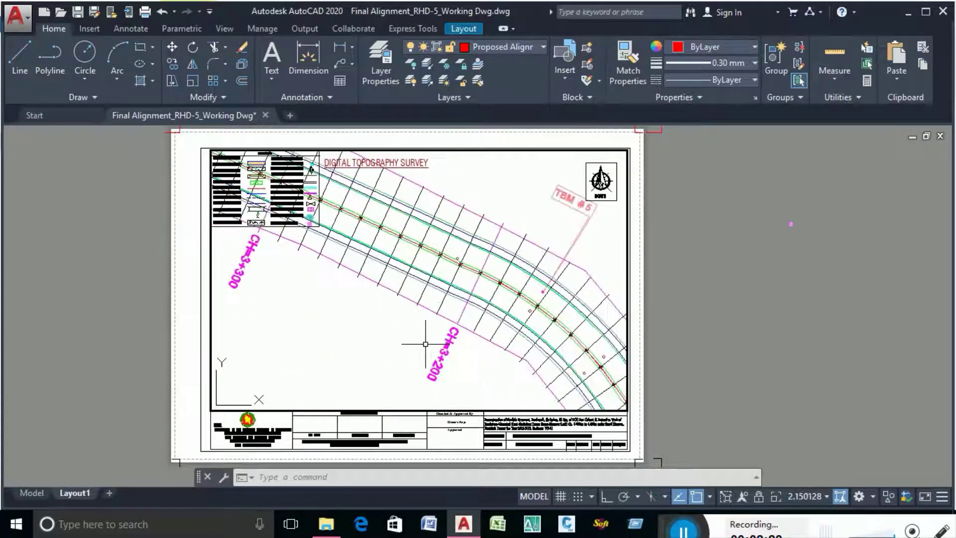
scroll(432, 335, "down", 5)
scroll(453, 358, "up", 3)
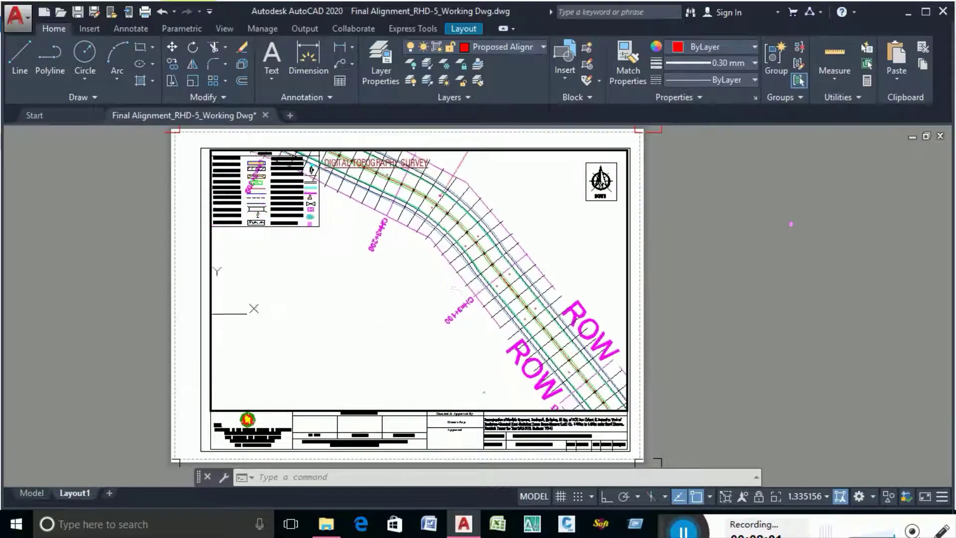
scroll(480, 380, "up", 2)
scroll(422, 363, "down", 4)
scroll(446, 358, "up", 8)
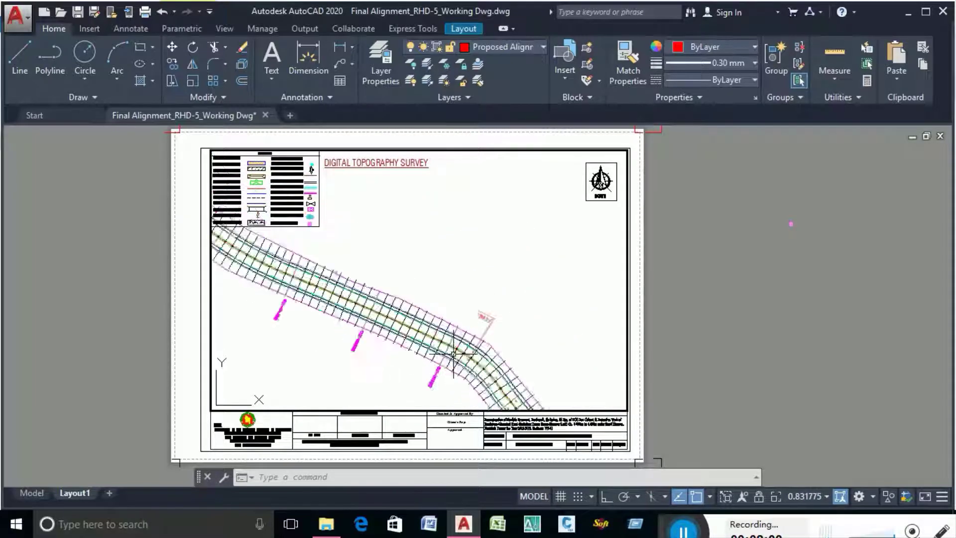
middle_click_drag(427, 388, 437, 301)
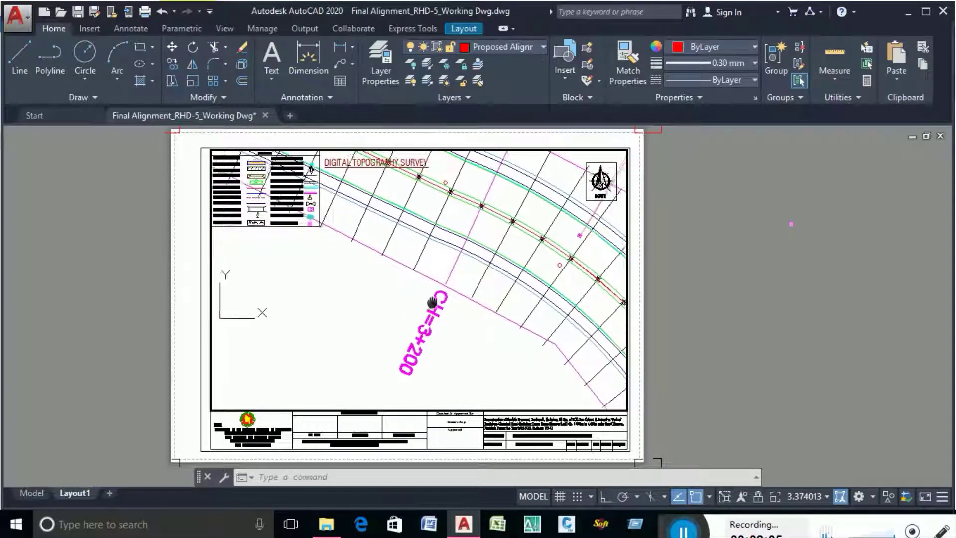
scroll(438, 298, "down", 8)
scroll(432, 341, "down", 3)
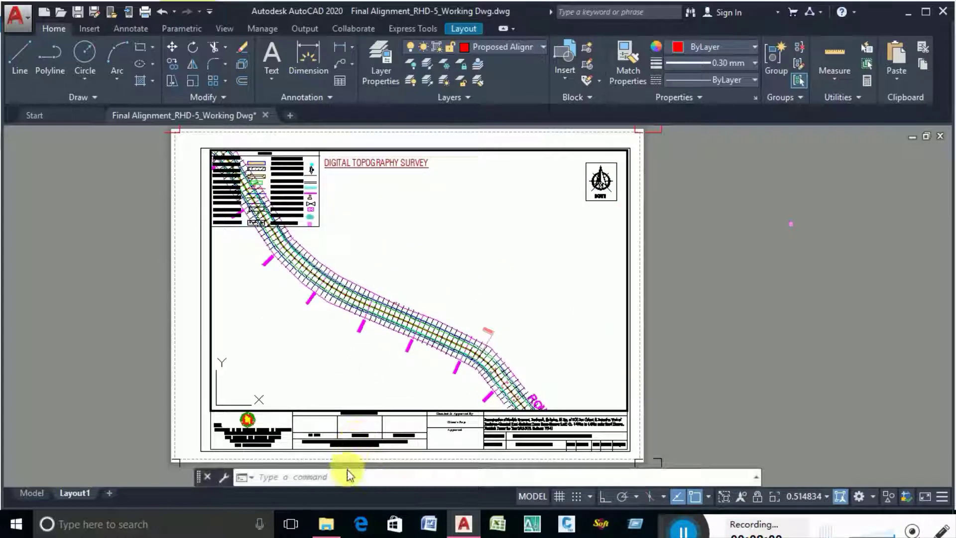
Step: Define a new UCS with its origin on the road centreline at CH=3+500 and its X-axis through the centreline at CH=3+200
type("u")
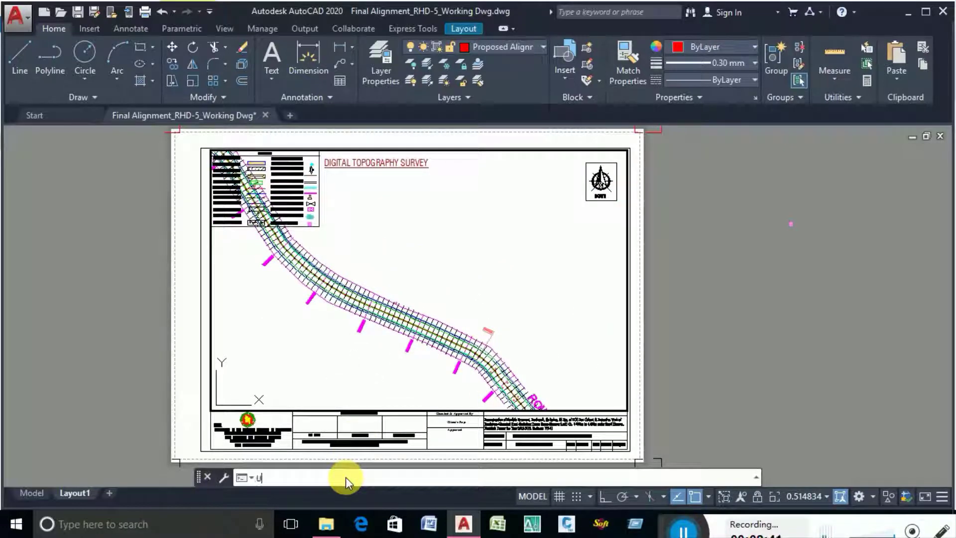
type("cs")
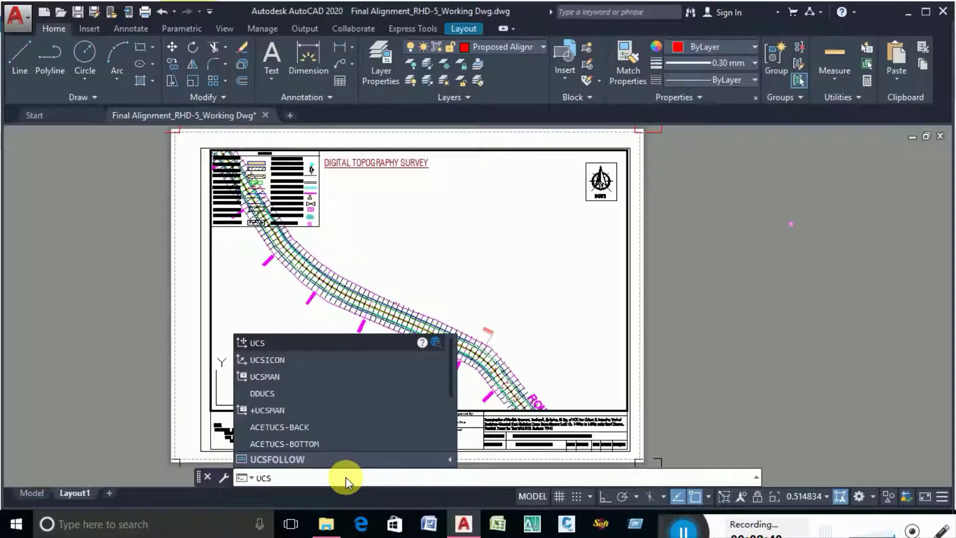
key("Return")
scroll(321, 344, "up", 6)
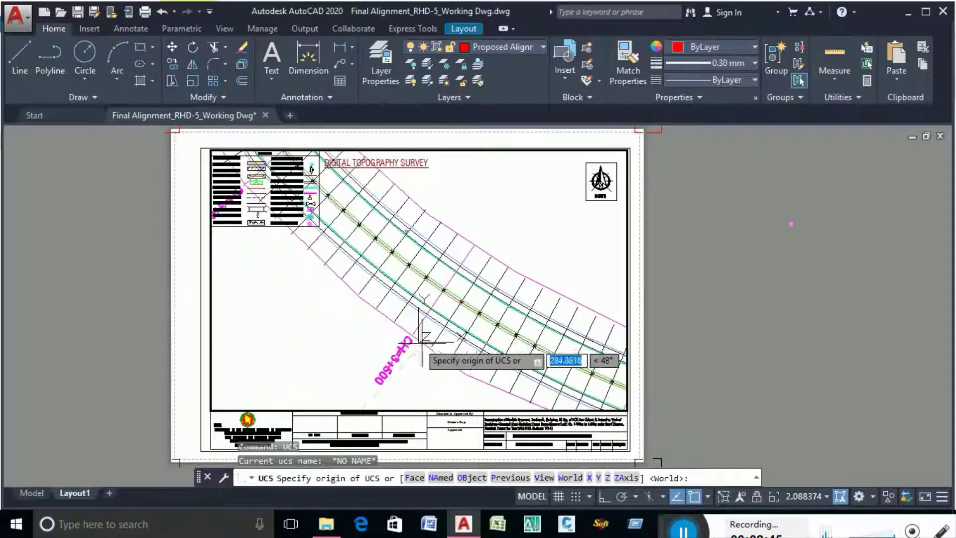
scroll(453, 252, "up", 4)
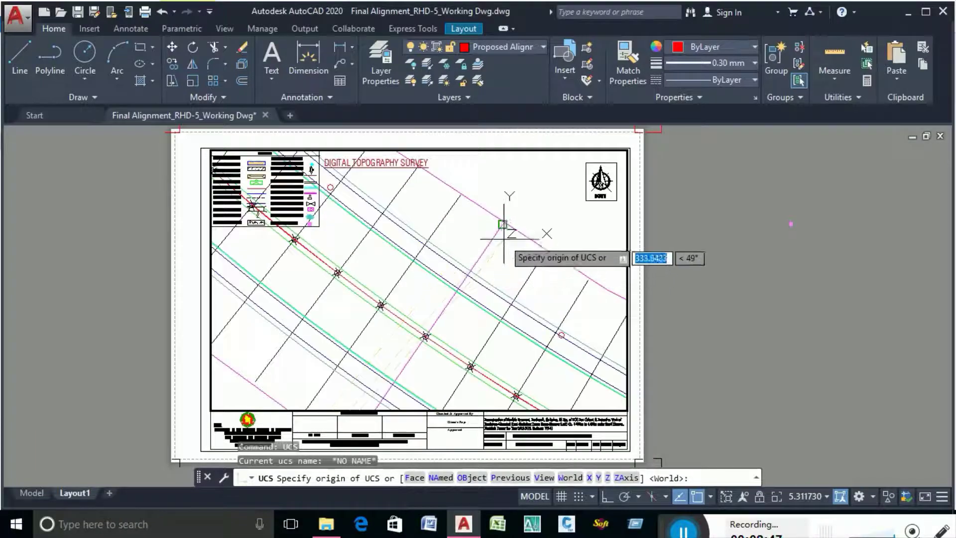
scroll(470, 314, "down", 4)
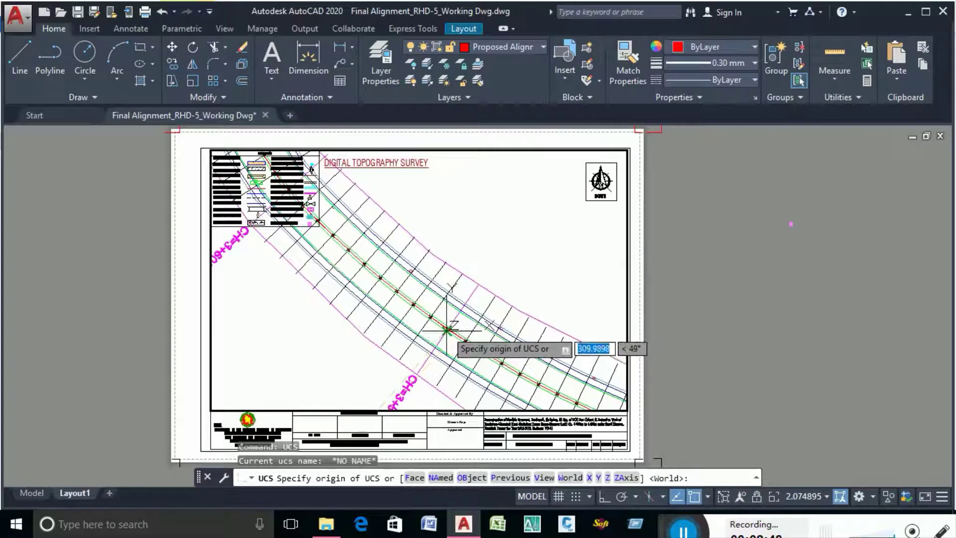
left_click(448, 329)
scroll(445, 339, "down", 8)
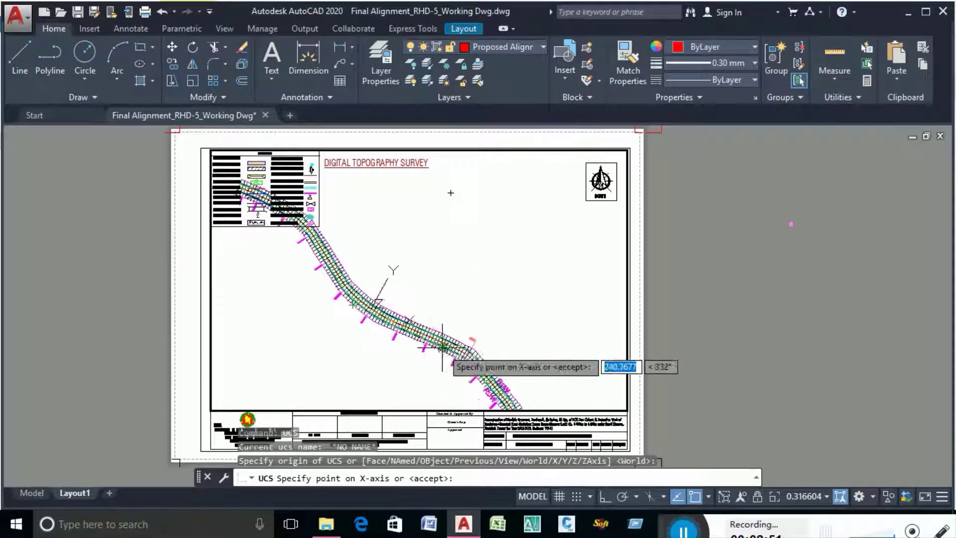
scroll(442, 347, "up", 10)
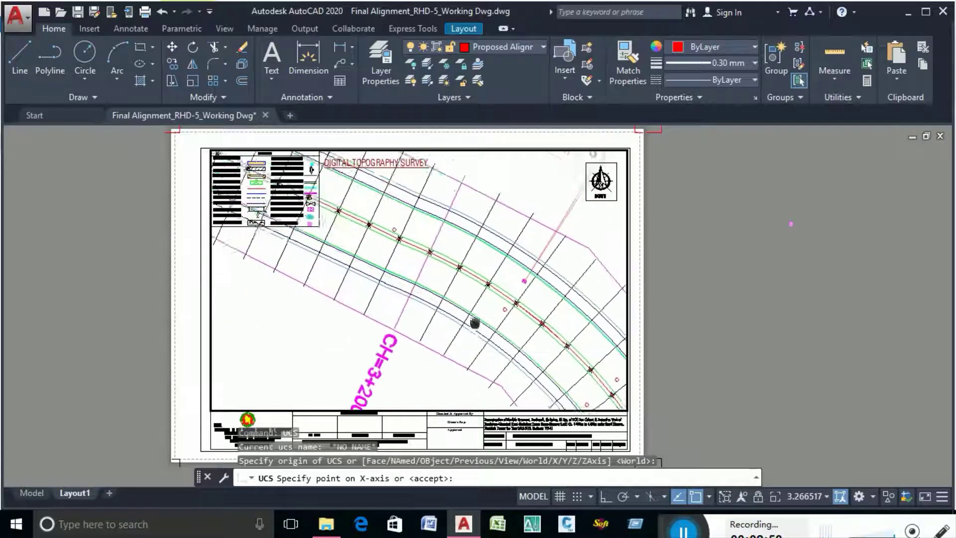
middle_click_drag(475, 322, 475, 332)
left_click(430, 261)
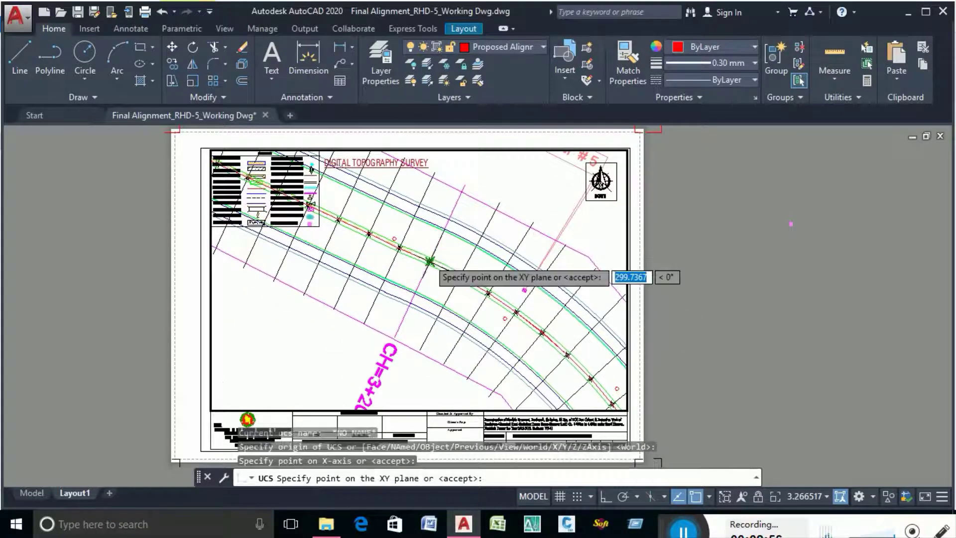
left_click(449, 317)
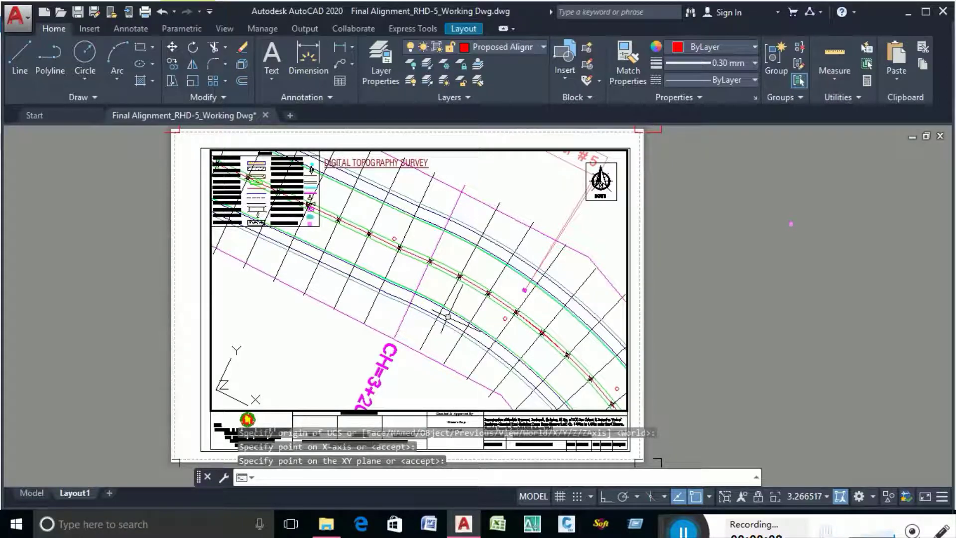
Step: Set the viewport to the plan view of the current UCS with the PLAN command
type("PL")
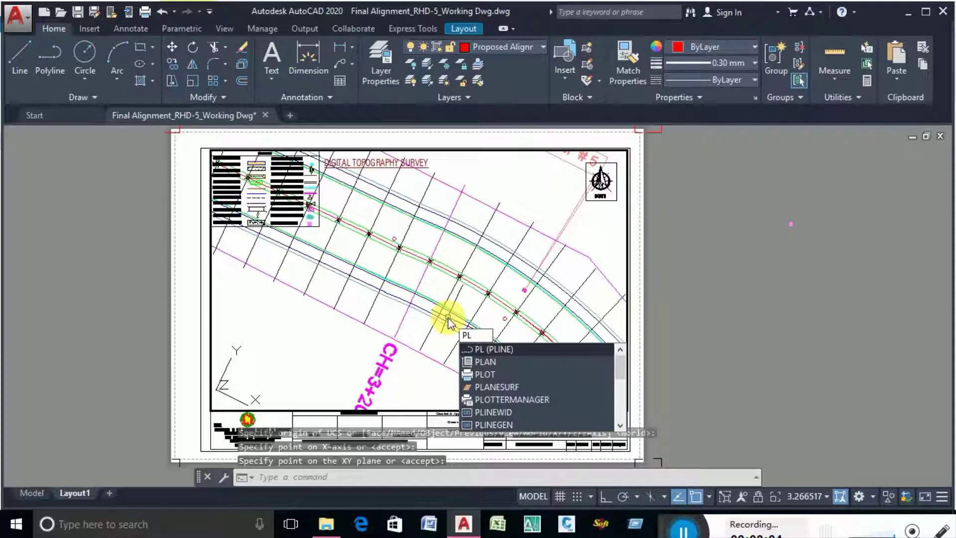
type("AN")
key("Return")
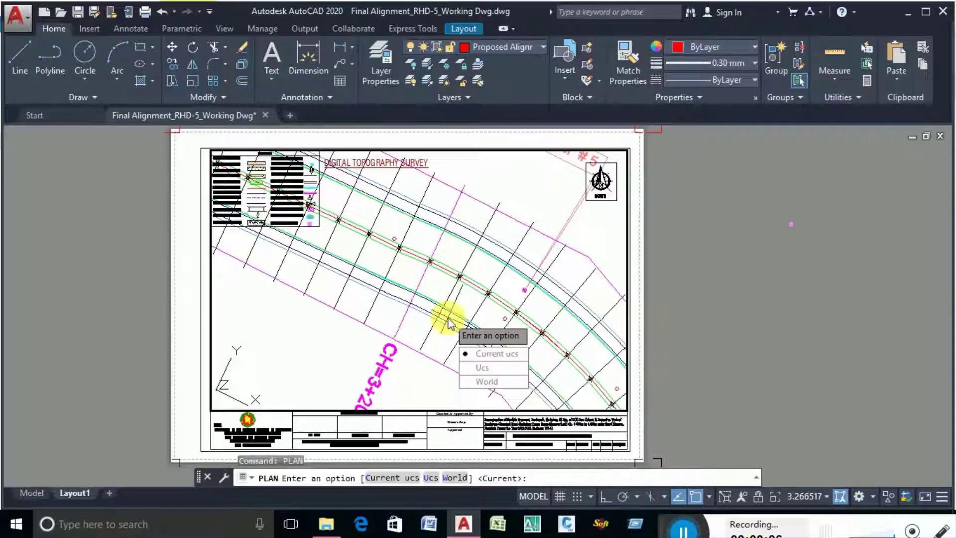
left_click(491, 354)
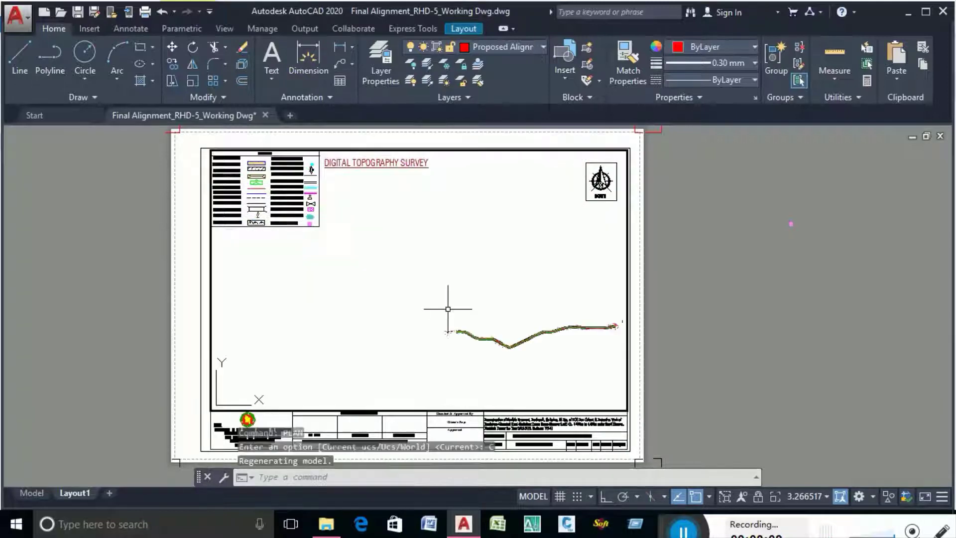
Step: Position and scale the levelled road section from CH=3+500 to CH=3+200 across the sheet frame inside the viewport
scroll(501, 343, "up", 7)
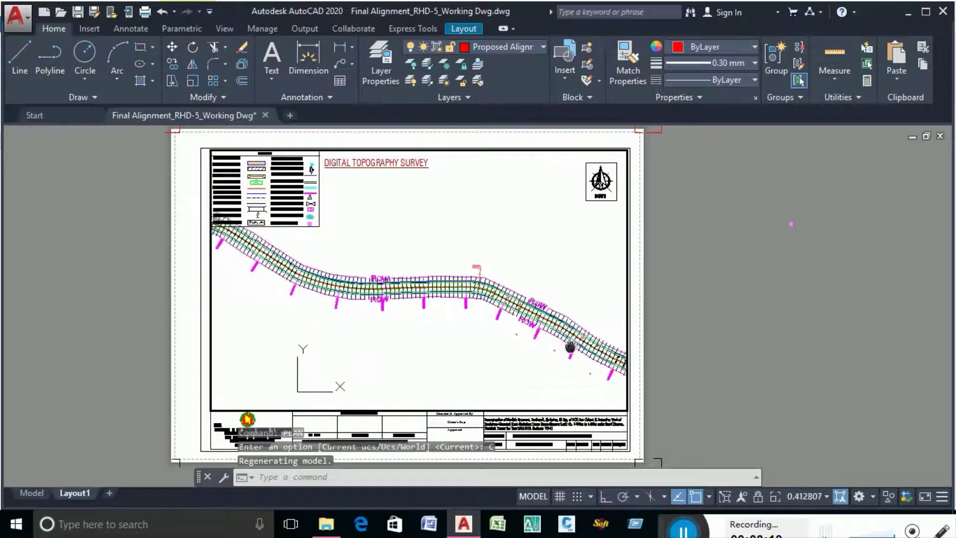
scroll(321, 296, "up", 4)
scroll(385, 337, "down", 3)
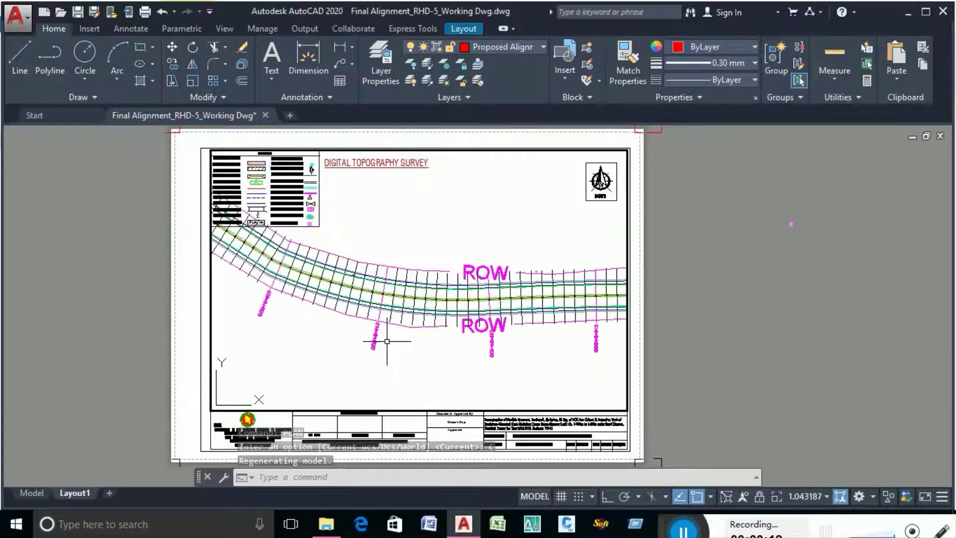
scroll(386, 344, "up", 3)
scroll(350, 359, "down", 3)
middle_click_drag(387, 329, 264, 340)
scroll(289, 335, "down", 3)
scroll(579, 357, "up", 3)
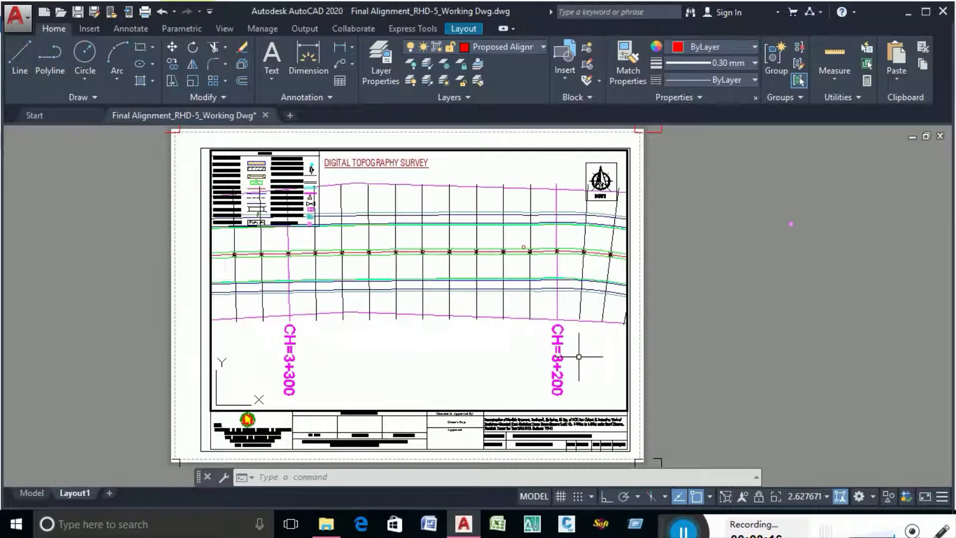
scroll(577, 360, "down", 3)
mouse_move(518, 343)
middle_mouse_down()
mouse_move(514, 324)
mouse_move(540, 321)
middle_mouse_up()
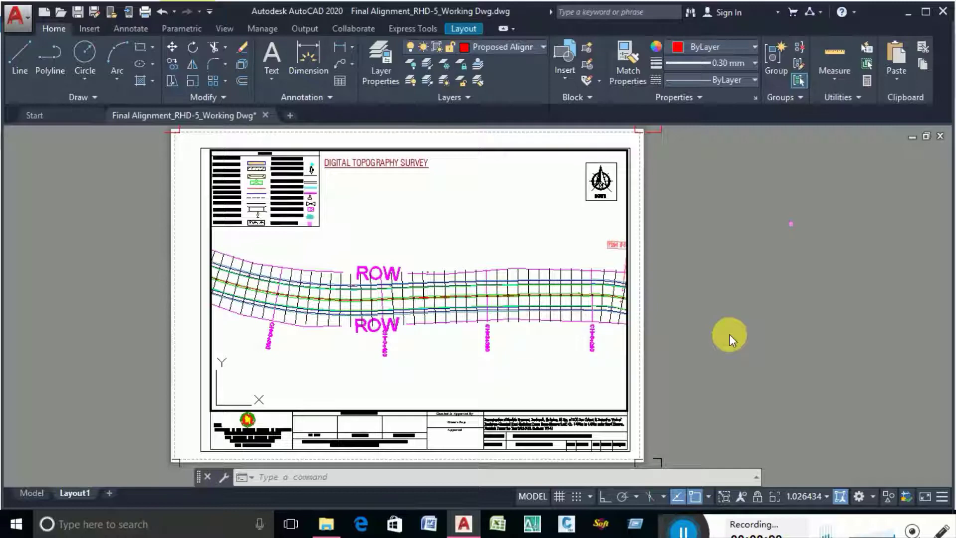
Step: Return from the viewport's model space to paper space with the PS command
type("P")
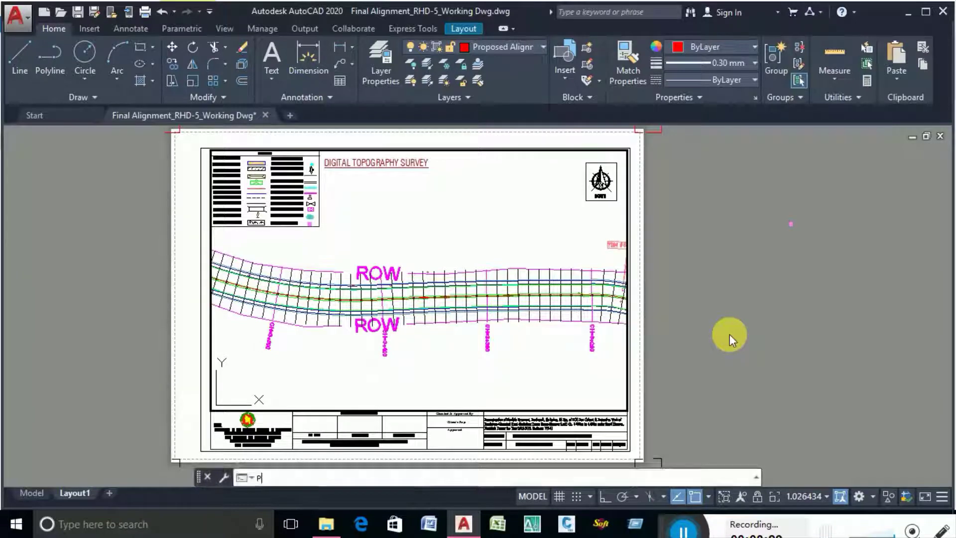
type("S")
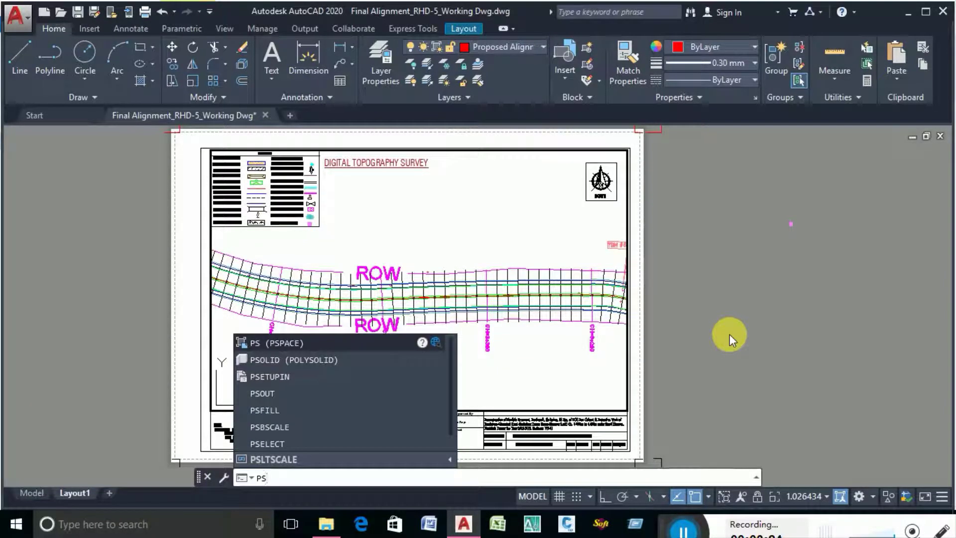
key("Return")
Step: Inspect the finished survey sheet in paper space, checking the horizontal road, its chainage labels and the title block
scroll(488, 319, "up", 6)
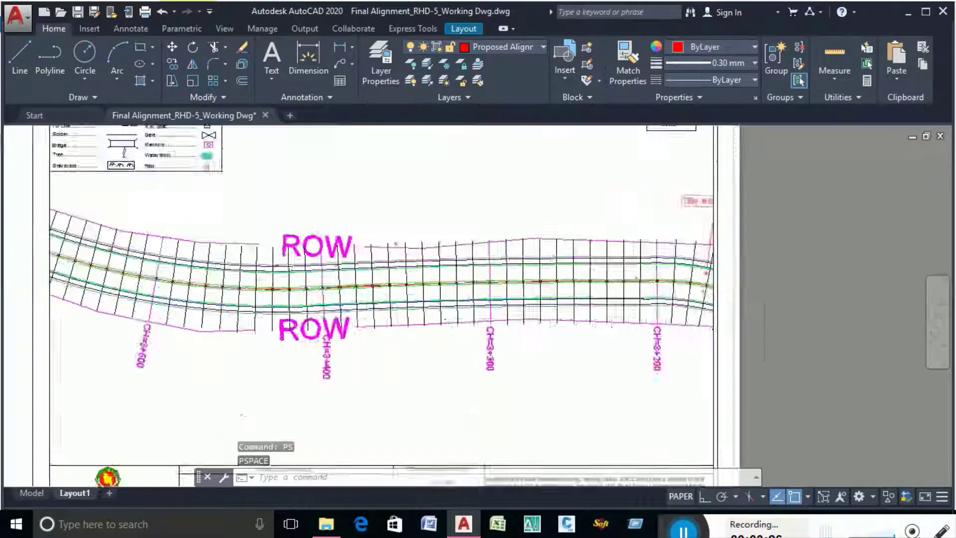
scroll(400, 317, "down", 4)
scroll(298, 329, "down", 5)
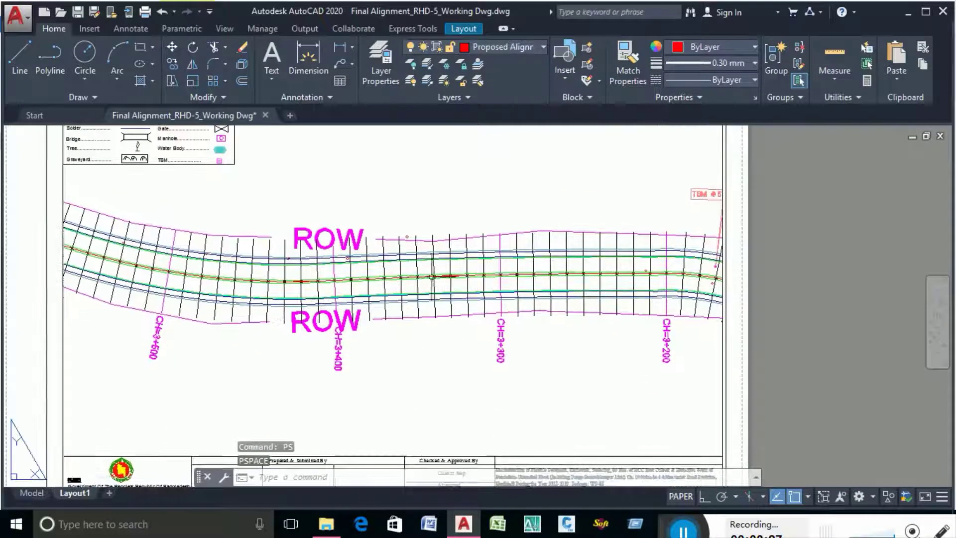
scroll(608, 192, "up", 5)
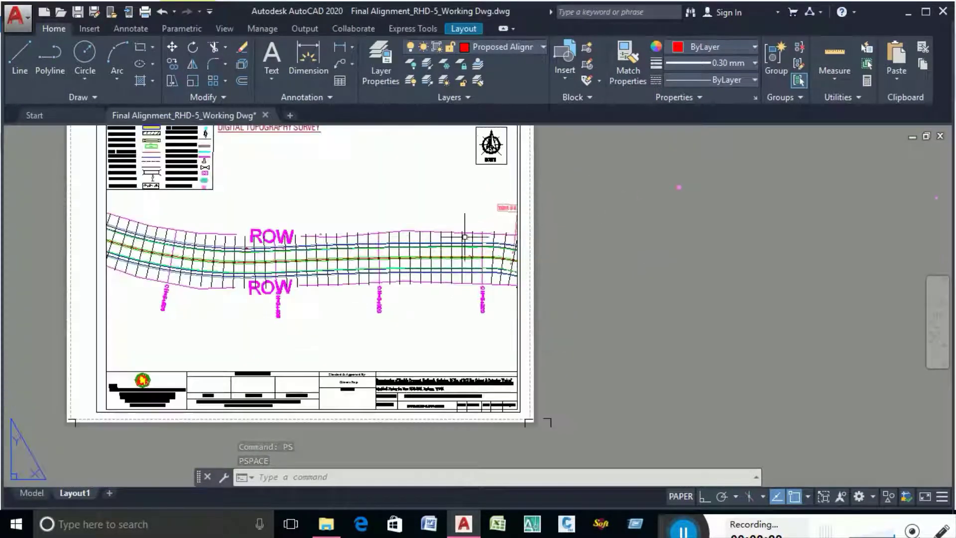
scroll(278, 330, "up", 3)
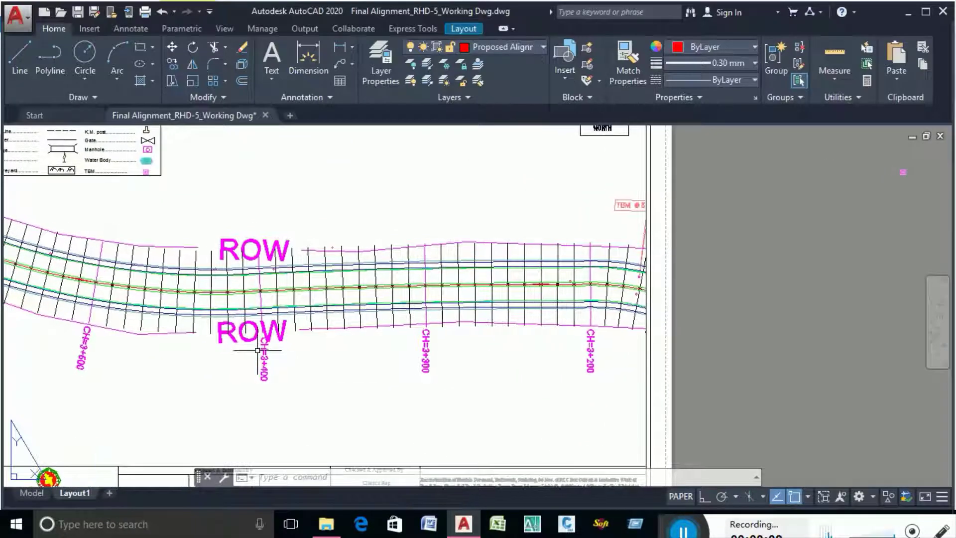
scroll(270, 349, "down", 4)
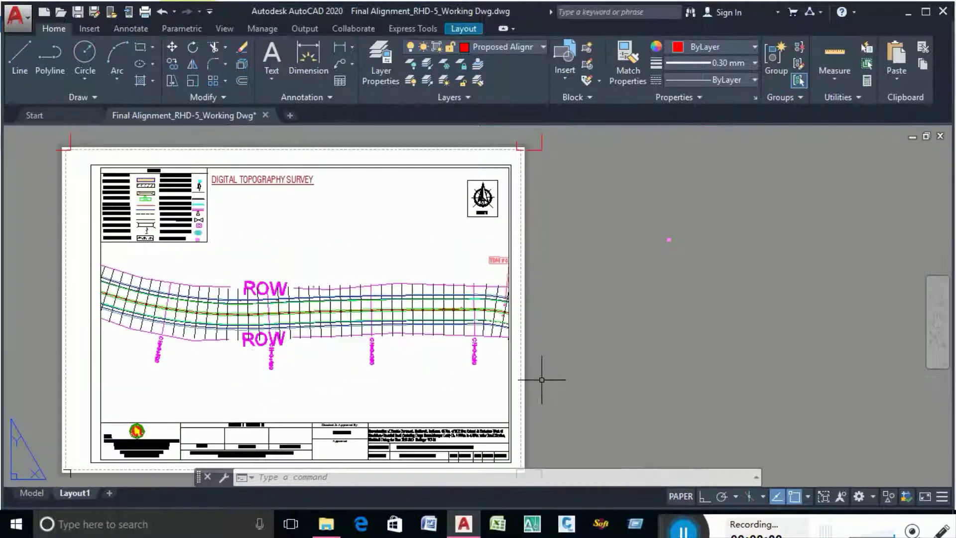
scroll(641, 241, "up", 2)
scroll(486, 302, "down", 4)
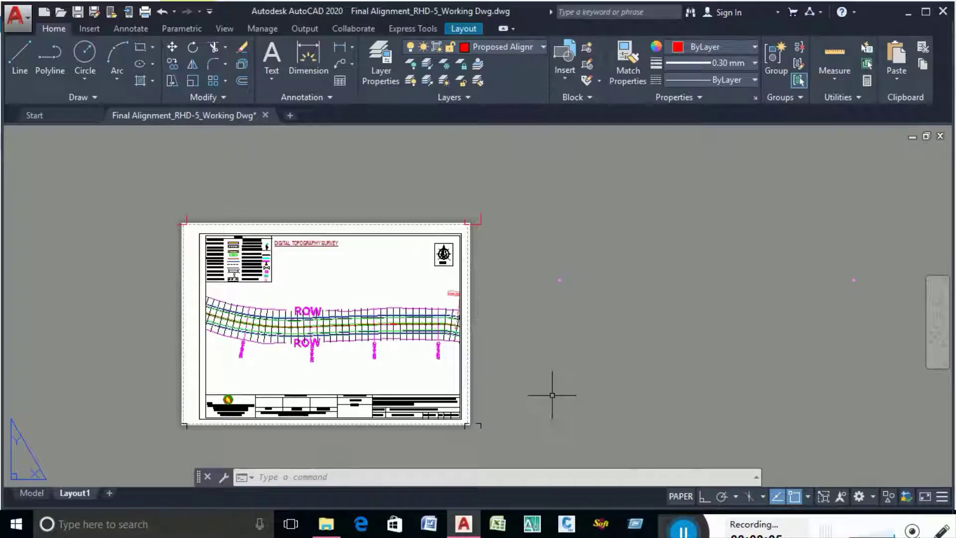
scroll(529, 399, "down", 2)
middle_click_drag(529, 394, 533, 341)
scroll(518, 382, "up", 5)
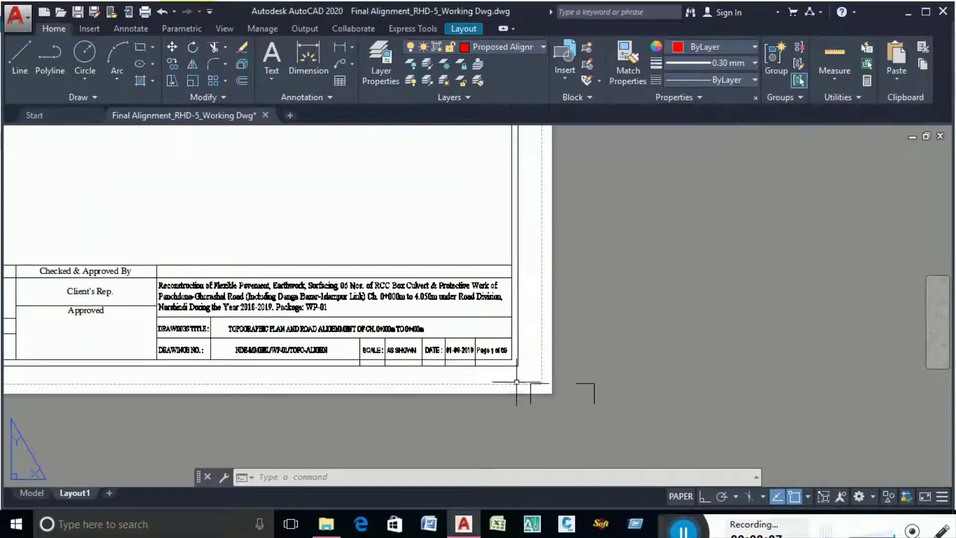
scroll(559, 384, "down", 5)
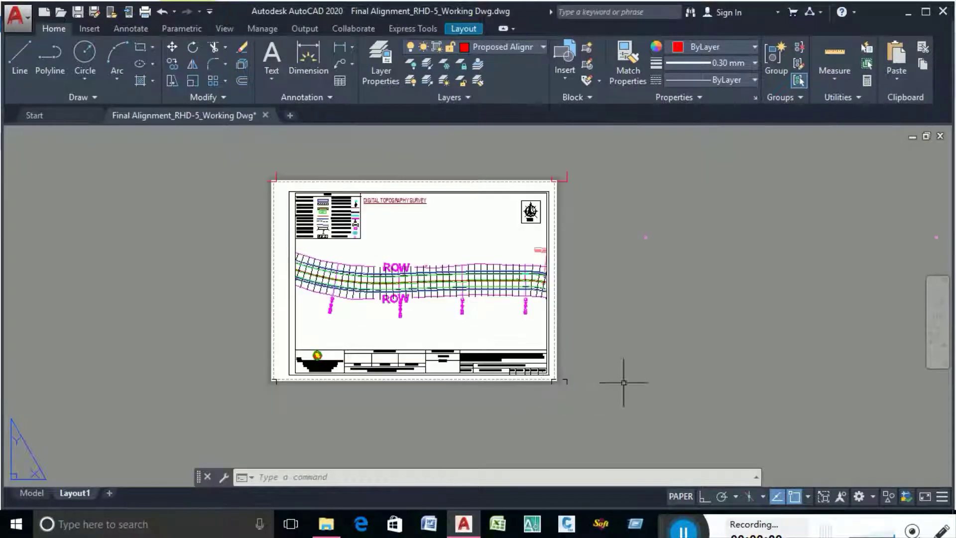